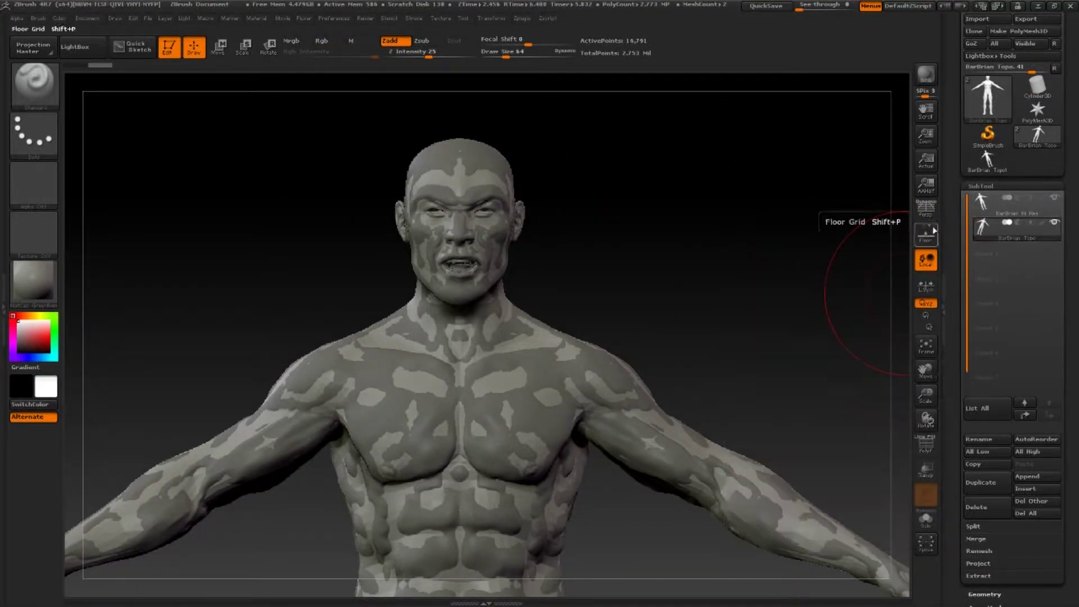
# - Hide the high-resolution subtool and show the polyframe on the low-poly body to examine its topology
pyautogui.click(1052, 198)
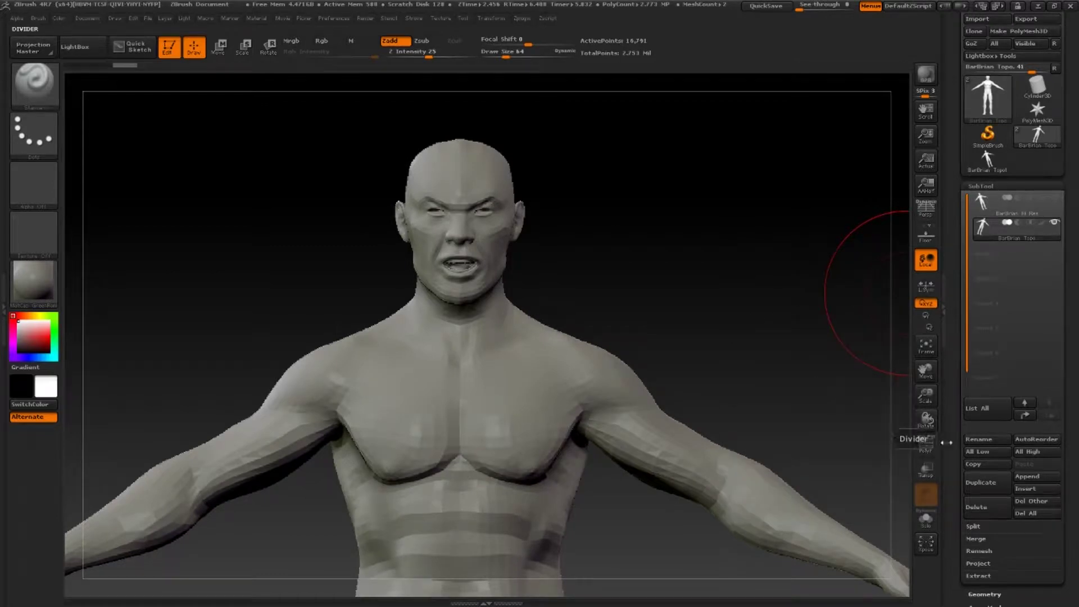
pyautogui.click(926, 444)
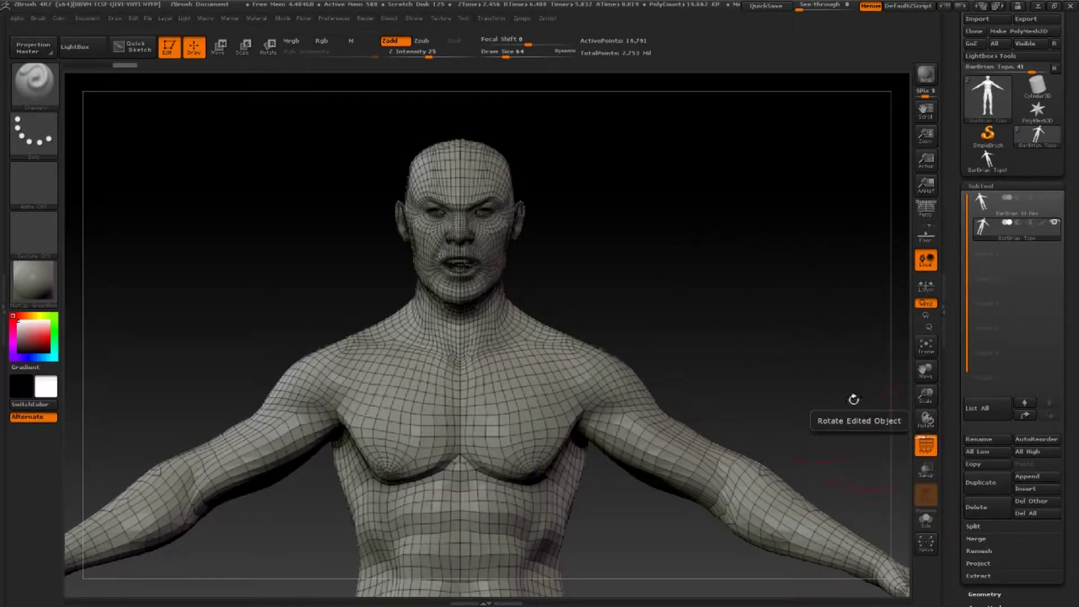
pyautogui.moveTo(691, 282); pyautogui.dragTo(927, 264)
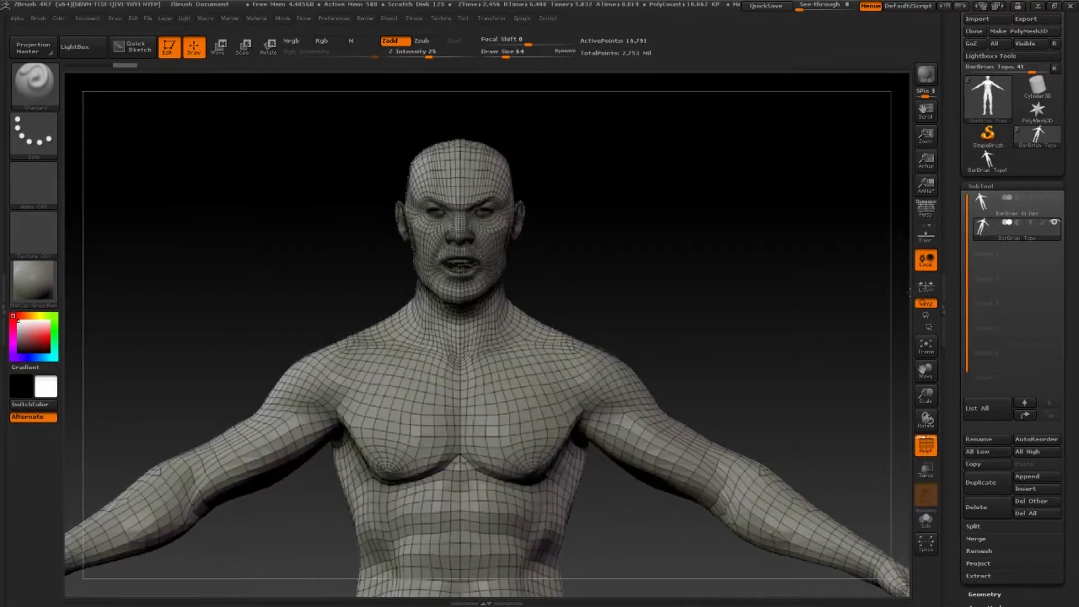
pyautogui.keyDown('alt'); pyautogui.moveTo(643, 181); pyautogui.dragTo(658, 236); pyautogui.keyUp('alt')
pyautogui.keyDown('alt'); pyautogui.moveTo(658, 125); pyautogui.dragTo(656, 375); pyautogui.keyUp('alt')
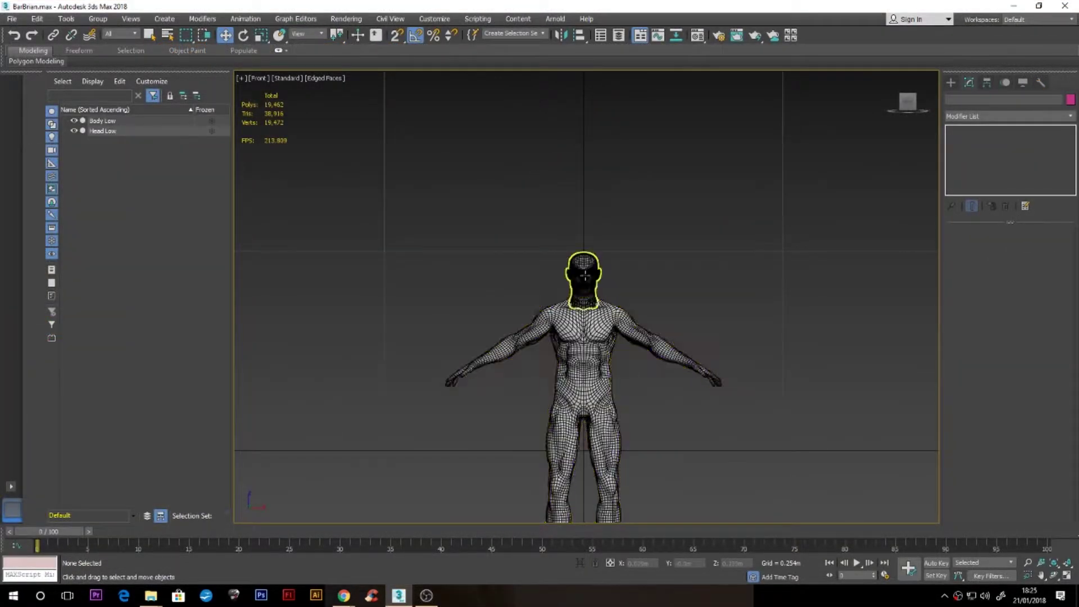
# - Switch to 3ds Max and examine the wireframe topology of the Head Low object
pyautogui.scroll(8, 592, 263)
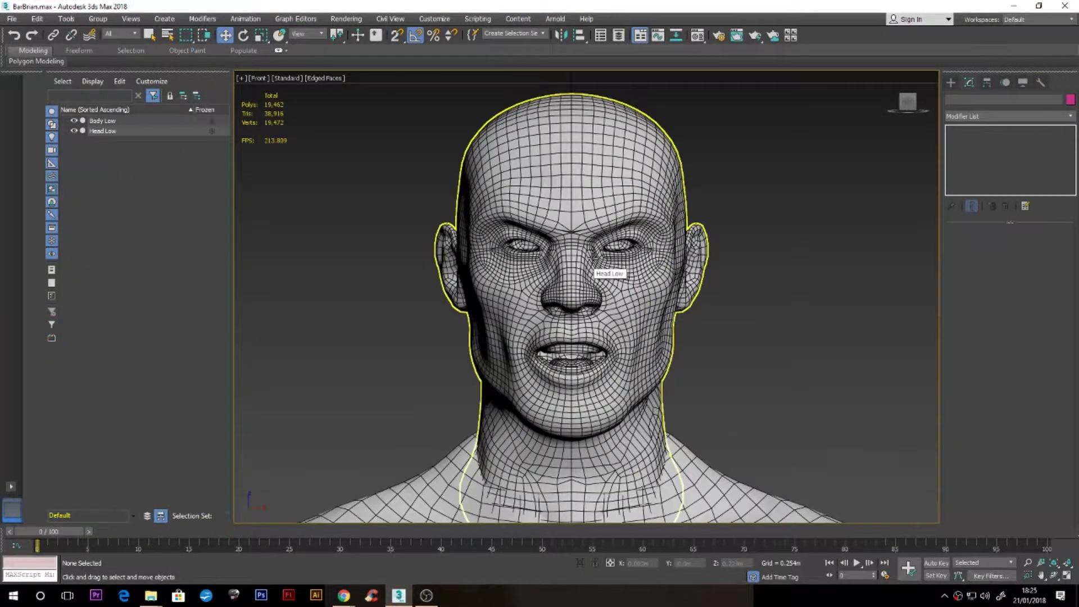
pyautogui.click(593, 257)
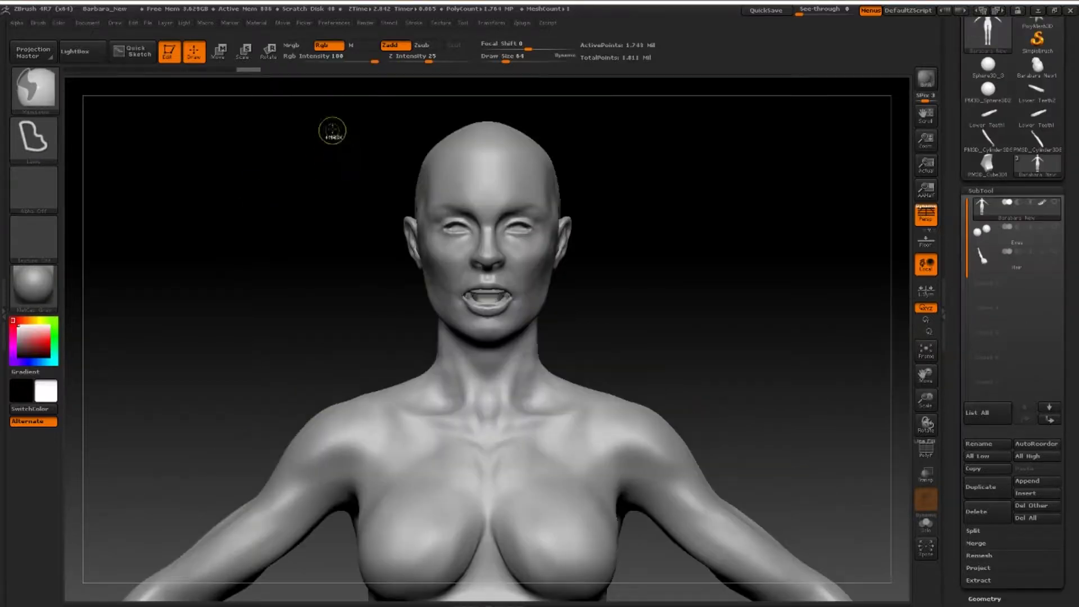
# - Mask the female model's head and neck and split the masked points into a separate subtool
pyautogui.moveTo(332, 127)
pyautogui.keyDown('ctrl'); pyautogui.mouseDown()
pyautogui.moveTo(393, 301)
pyautogui.moveTo(610, 226)
pyautogui.moveTo(495, 84)
pyautogui.mouseUp(); pyautogui.keyUp('ctrl')
pyautogui.moveTo(369, 203)
pyautogui.keyDown('ctrl'); pyautogui.mouseDown()
pyautogui.moveTo(413, 329)
pyautogui.moveTo(473, 404)
pyautogui.moveTo(503, 404)
pyautogui.mouseUp(); pyautogui.keyUp('ctrl')
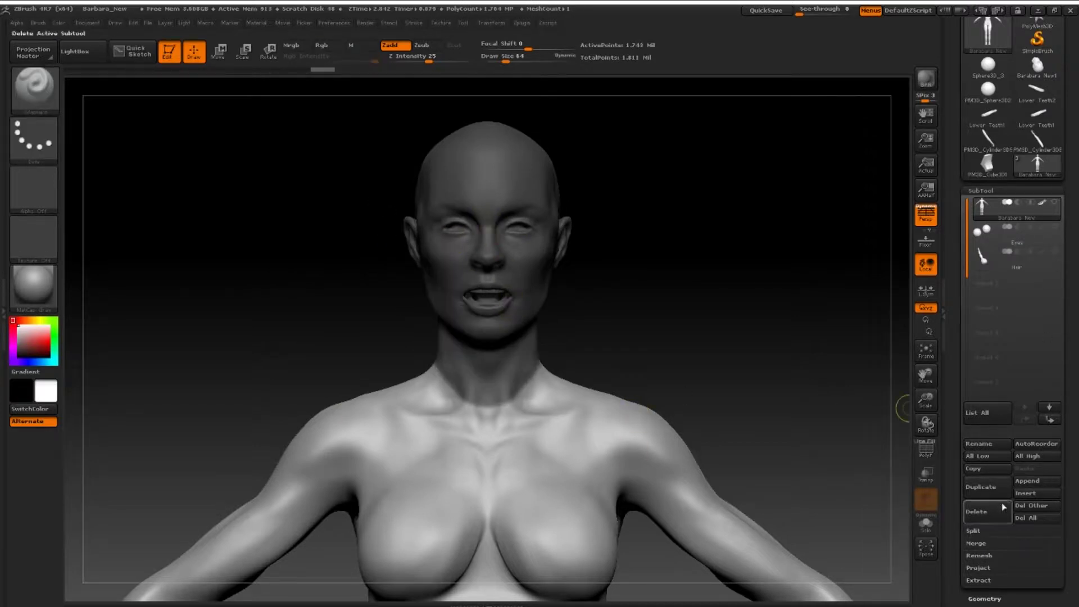
pyautogui.click(992, 531)
pyautogui.scroll(-3, 1059, 531)
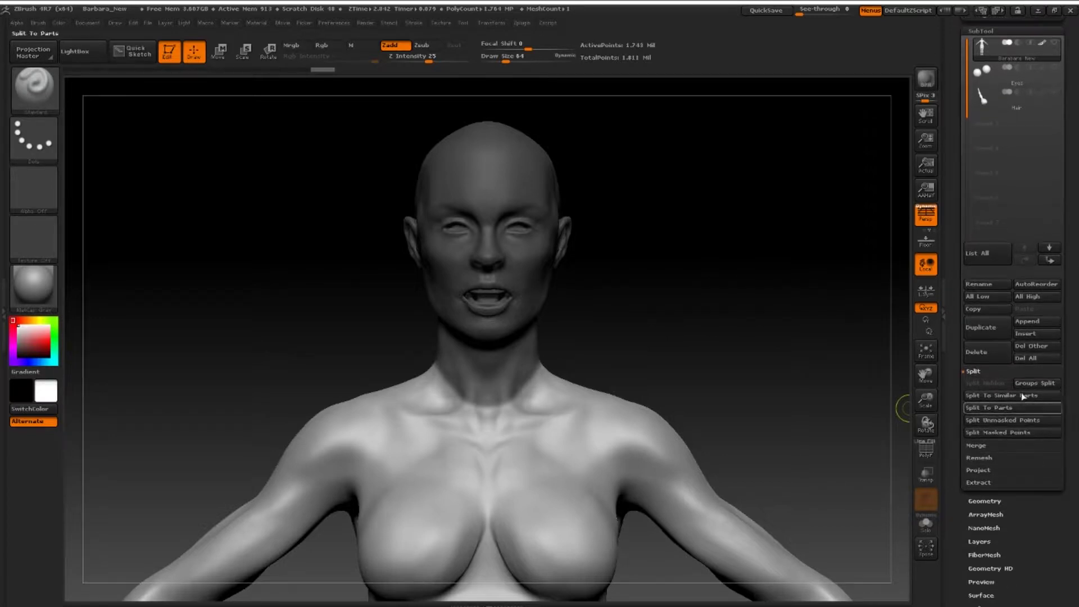
pyautogui.click(999, 433)
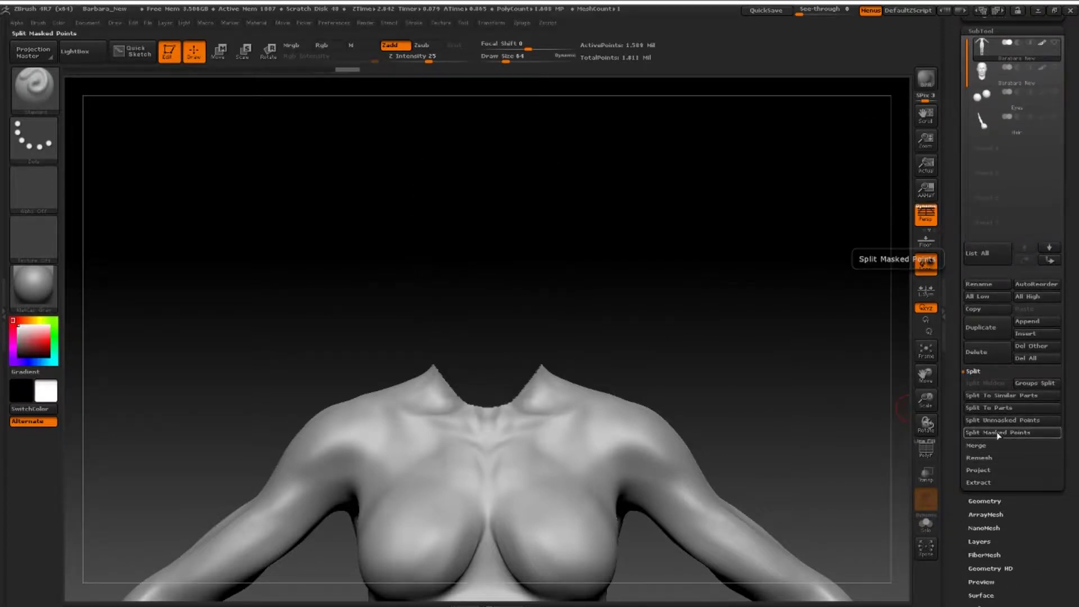
# - Select the split-off head subtool and apply DynaMesh to it at resolution 512
pyautogui.moveTo(623, 312); pyautogui.dragTo(623, 359)
pyautogui.click(1016, 74)
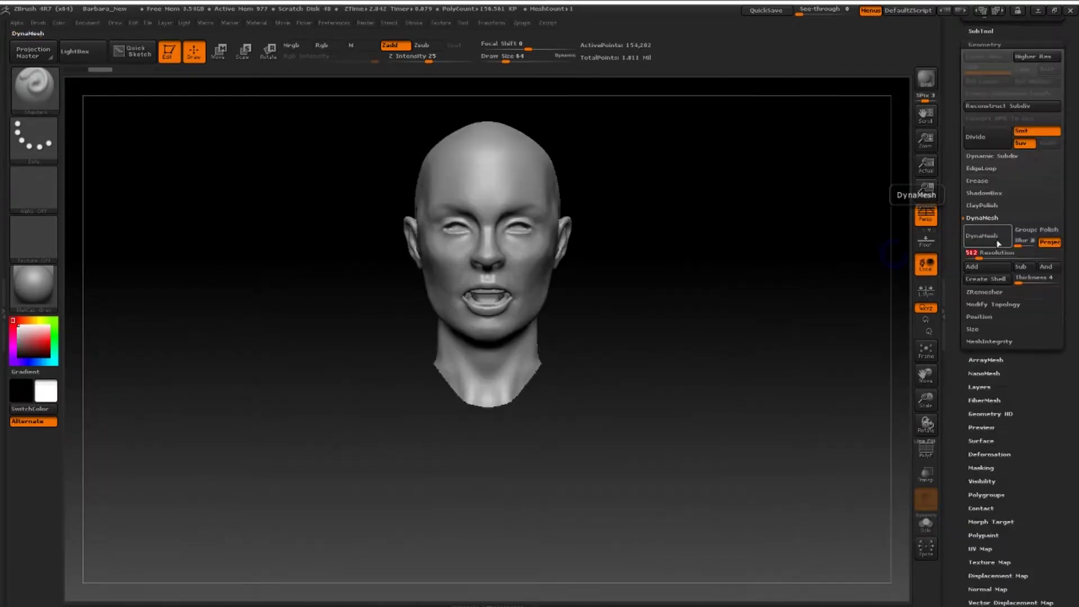
pyautogui.click(991, 235)
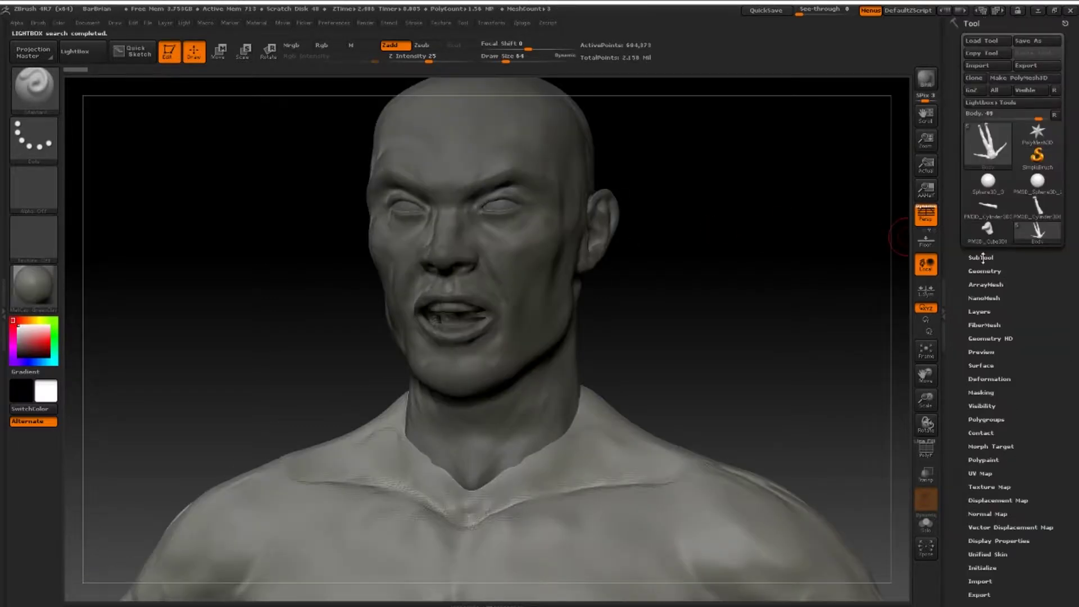
# - Select the male Head subtool and activate the ZRemesher Guides brush
pyautogui.click(983, 258)
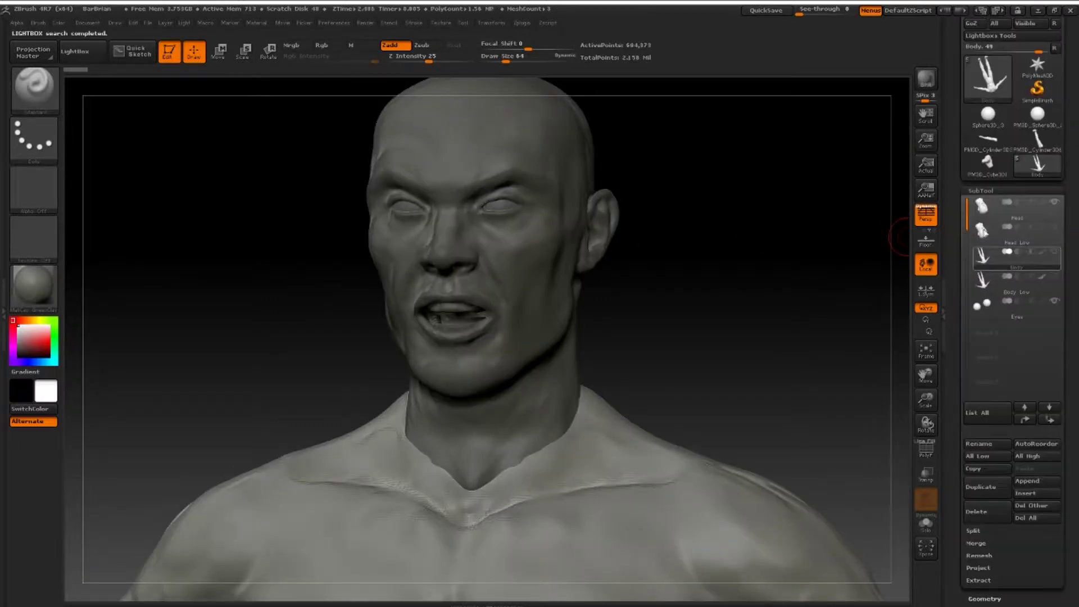
pyautogui.click(989, 207)
pyautogui.moveTo(750, 210); pyautogui.dragTo(667, 275)
pyautogui.press('b')
pyautogui.press('z')
pyautogui.press('r')
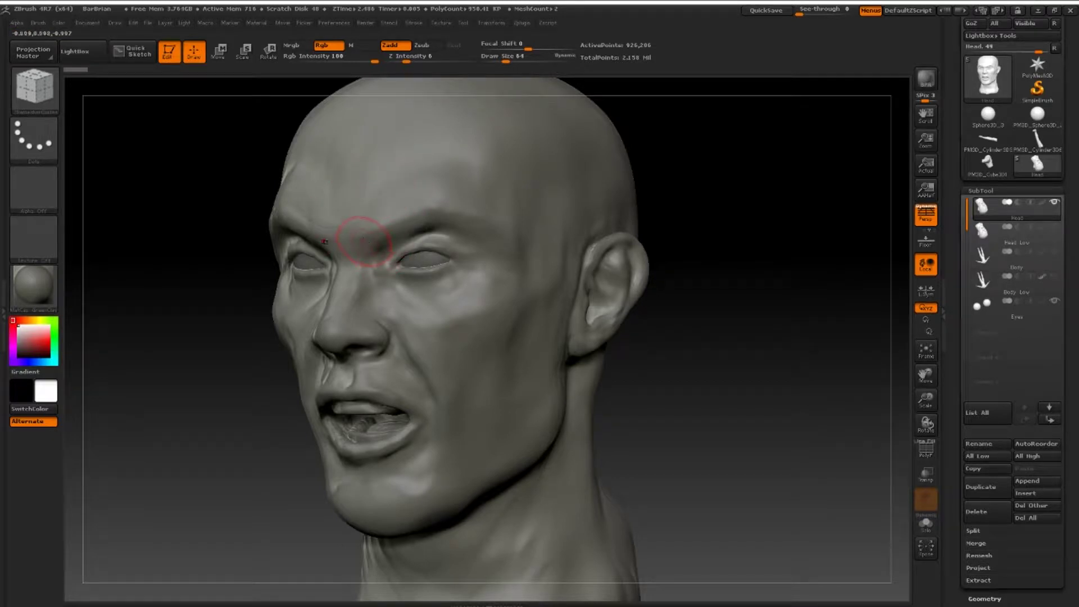
pyautogui.moveTo(488, 221); pyautogui.dragTo(516, 254)
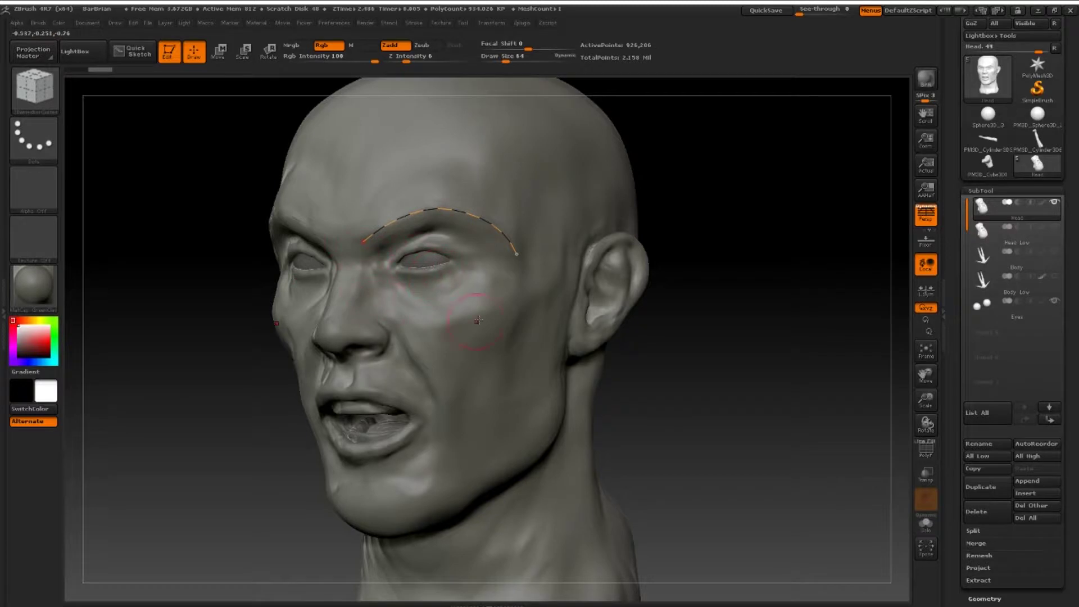
pyautogui.moveTo(239, 223); pyautogui.dragTo(263, 192)
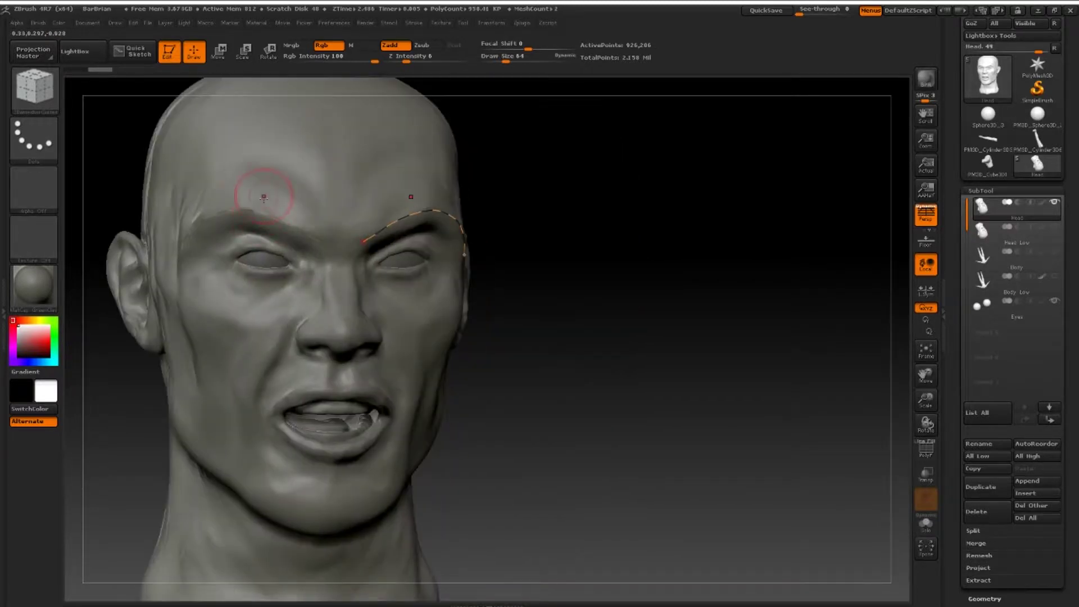
pyautogui.moveTo(566, 212); pyautogui.dragTo(548, 215)
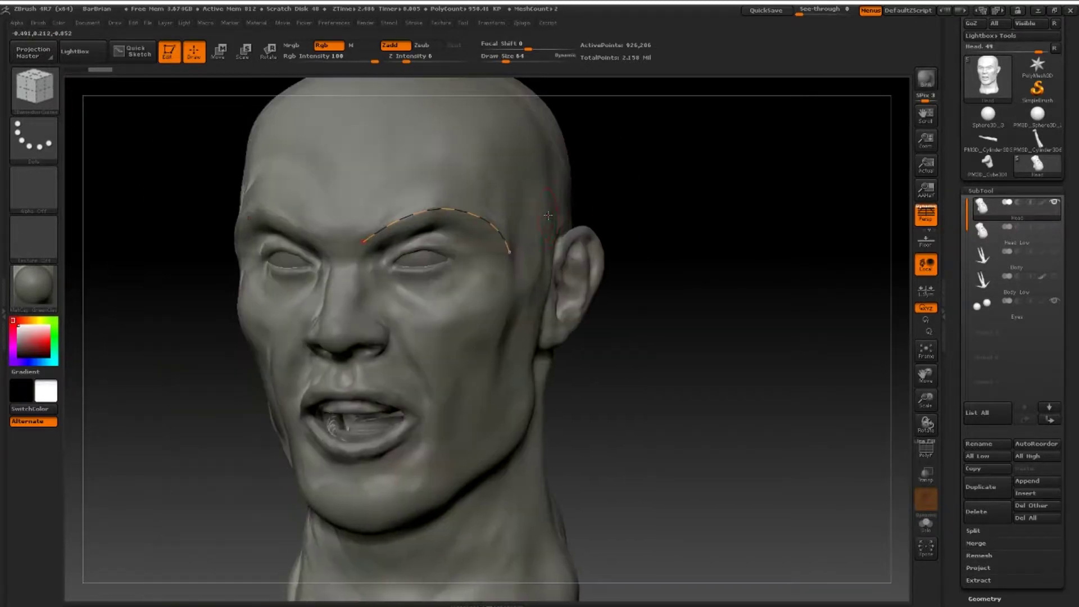
pyautogui.moveTo(381, 154)
pyautogui.mouseDown()
pyautogui.moveTo(427, 155)
pyautogui.moveTo(492, 199)
pyautogui.mouseUp()
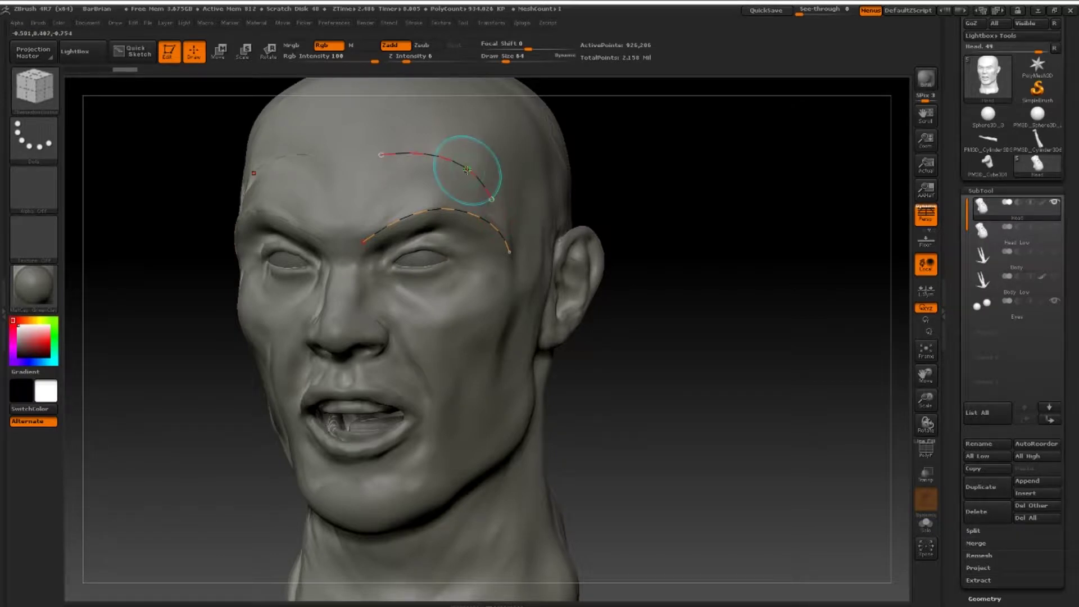
pyautogui.click(466, 169)
pyautogui.hotkey('ctrl', 'z')
pyautogui.moveTo(428, 125); pyautogui.dragTo(427, 171)
pyautogui.keyDown('alt'); pyautogui.moveTo(480, 200); pyautogui.dragTo(473, 232); pyautogui.keyUp('alt')
# - Reduce the guide brush's draw size to 12 and clear the test curves from the brow
pyautogui.press('[')
pyautogui.press('[')
pyautogui.moveTo(352, 205)
pyautogui.mouseDown()
pyautogui.moveTo(368, 172)
pyautogui.moveTo(402, 159)
pyautogui.moveTo(413, 174)
pyautogui.moveTo(376, 216)
pyautogui.moveTo(354, 203)
pyautogui.mouseUp()
pyautogui.hotkey('ctrl', 'z')
pyautogui.keyDown('alt'); pyautogui.moveTo(359, 164); pyautogui.dragTo(371, 169); pyautogui.keyUp('alt')
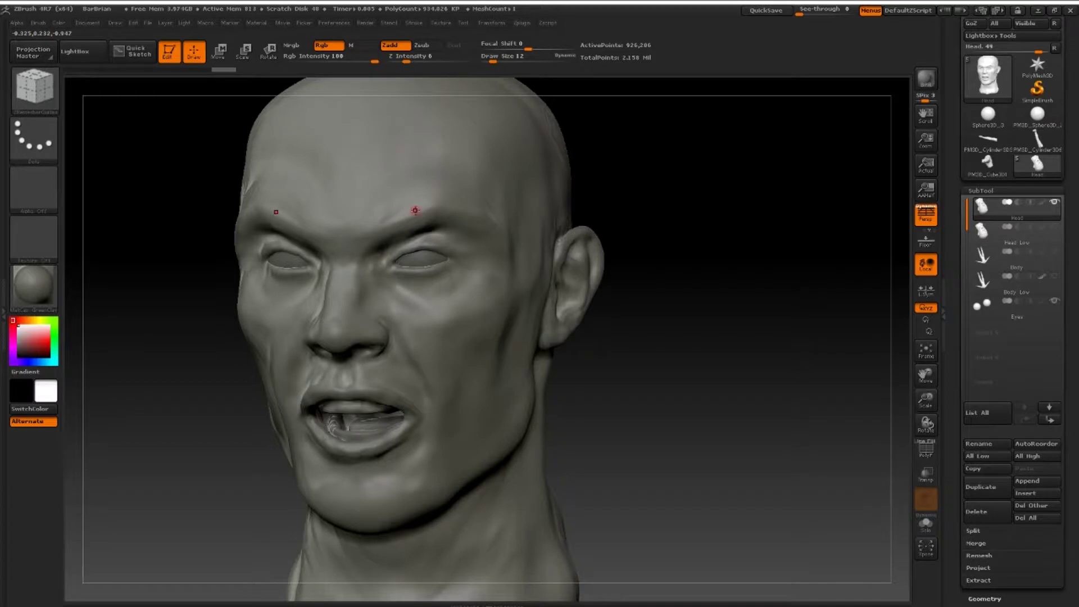
# - Draw closed ZRemesher guide loops around the eye socket and eyelids, plus a guide curve around the nose
pyautogui.keyDown('alt'); pyautogui.moveTo(656, 270); pyautogui.dragTo(930, 240); pyautogui.keyUp('alt')
pyautogui.moveTo(397, 275)
pyautogui.mouseDown()
pyautogui.moveTo(421, 257)
pyautogui.moveTo(464, 272)
pyautogui.moveTo(361, 272)
pyautogui.mouseUp()
pyautogui.moveTo(665, 248); pyautogui.dragTo(453, 277)
pyautogui.moveTo(247, 281); pyautogui.dragTo(315, 281)
pyautogui.moveTo(385, 274)
pyautogui.mouseDown()
pyautogui.moveTo(450, 245)
pyautogui.moveTo(486, 269)
pyautogui.mouseUp()
pyautogui.moveTo(486, 269); pyautogui.dragTo(386, 275)
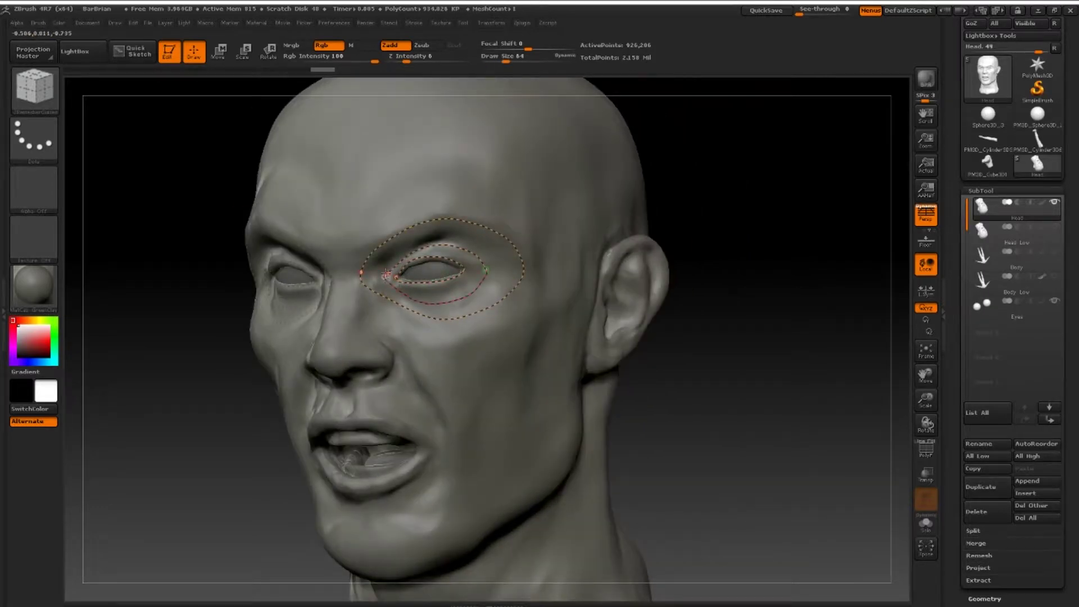
pyautogui.moveTo(665, 347); pyautogui.dragTo(665, 303)
pyautogui.moveTo(351, 349); pyautogui.dragTo(342, 380)
pyautogui.moveTo(658, 177); pyautogui.dragTo(706, 243)
pyautogui.click(1028, 230)
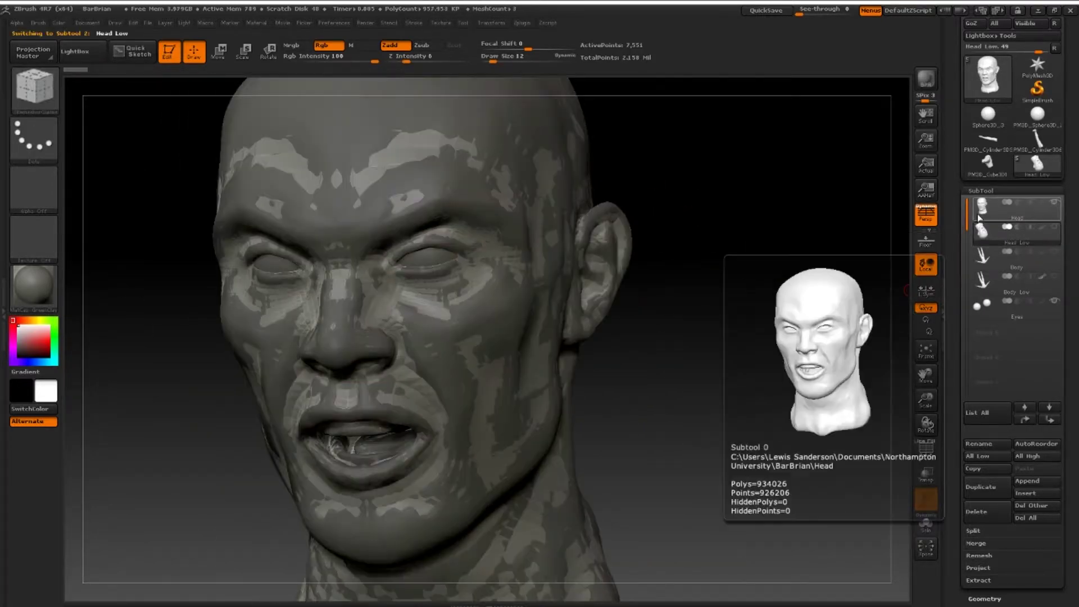
pyautogui.click(1055, 203)
pyautogui.click(999, 217)
# - Draw guide curves across the nose bridge, from the outer eye to the ear, and from the nostril down the cheek
pyautogui.moveTo(726, 182); pyautogui.dragTo(691, 174)
pyautogui.moveTo(356, 198); pyautogui.dragTo(402, 203)
pyautogui.moveTo(472, 198); pyautogui.dragTo(568, 199)
pyautogui.moveTo(398, 272); pyautogui.dragTo(455, 377)
pyautogui.moveTo(674, 354); pyautogui.dragTo(731, 354)
# - Draw guide curves around the lips, over the chin, and along the jawline up to the ear
pyautogui.moveTo(353, 343)
pyautogui.mouseDown()
pyautogui.moveTo(382, 337)
pyautogui.moveTo(429, 380)
pyautogui.moveTo(354, 427)
pyautogui.mouseUp()
pyautogui.keyDown('alt'); pyautogui.moveTo(675, 394); pyautogui.dragTo(674, 304); pyautogui.keyUp('alt')
pyautogui.moveTo(448, 294); pyautogui.dragTo(382, 384)
pyautogui.moveTo(315, 383); pyautogui.dragTo(383, 359)
pyautogui.moveTo(702, 359); pyautogui.dragTo(618, 359)
pyautogui.moveTo(338, 412); pyautogui.dragTo(564, 241)
pyautogui.moveTo(641, 323)
pyautogui.mouseDown()
pyautogui.moveTo(723, 323)
pyautogui.moveTo(686, 322)
pyautogui.mouseUp()
pyautogui.keyDown('alt'); pyautogui.moveTo(685, 322); pyautogui.dragTo(708, 483); pyautogui.keyUp('alt')
# - Remesh the head with ZRemesher using a target polygon count of 5 and curves strength of 50
pyautogui.moveTo(1061, 518); pyautogui.dragTo(1061, 155)
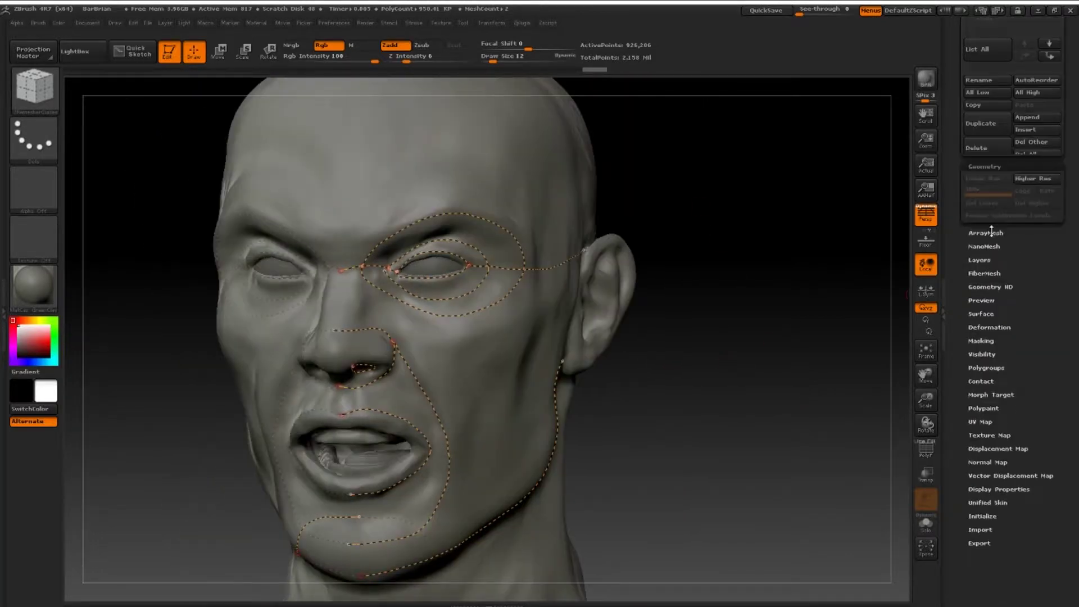
pyautogui.click(992, 233)
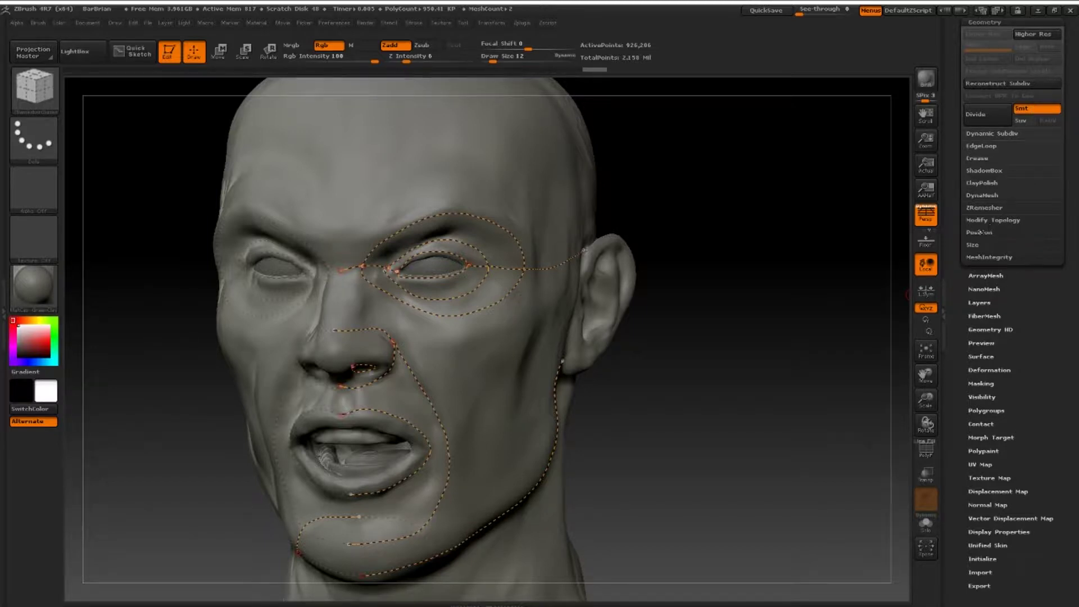
pyautogui.click(978, 208)
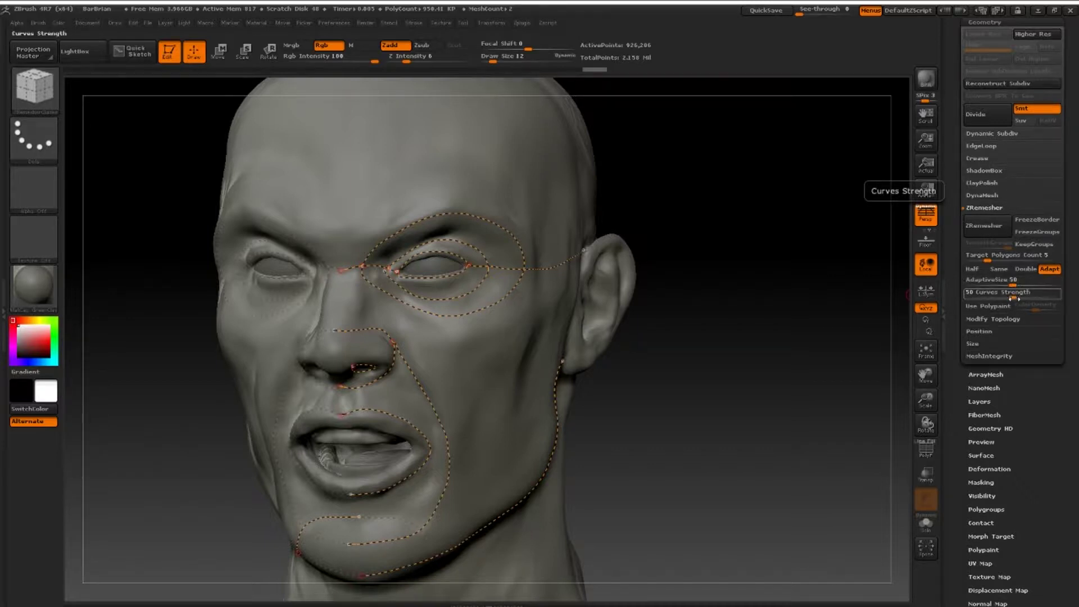
pyautogui.click(985, 225)
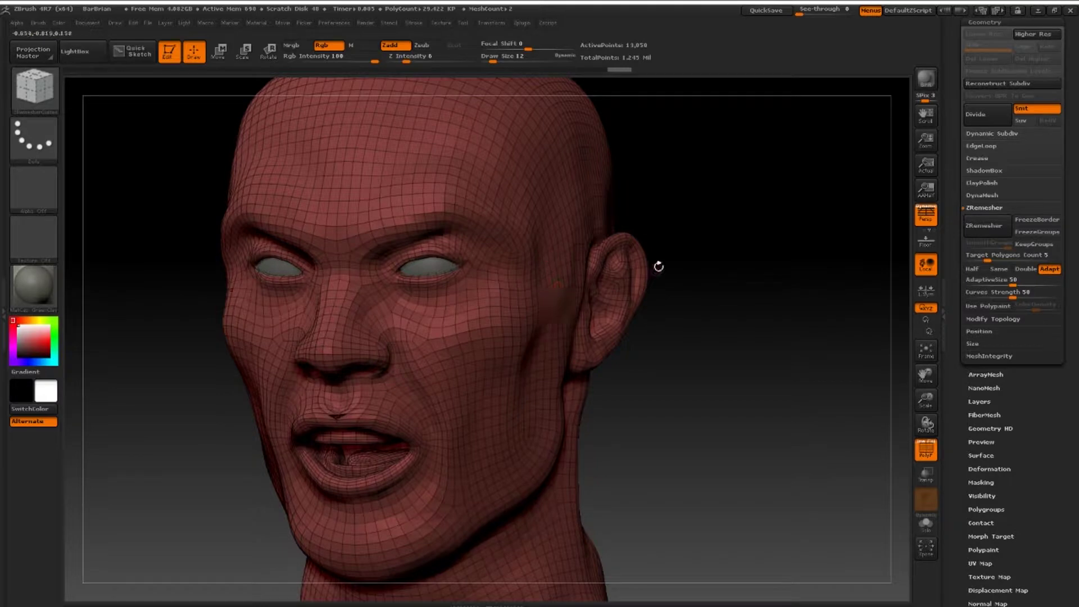
pyautogui.moveTo(703, 177); pyautogui.dragTo(708, 219)
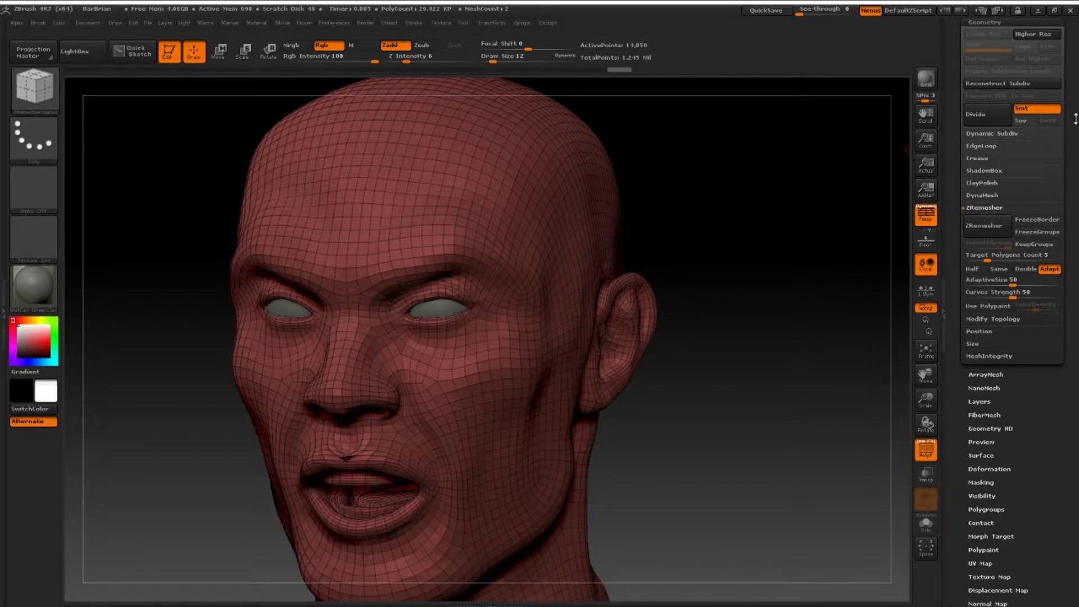
# - Undo the head's remesh and turn off its polyframe display
pyautogui.moveTo(1076, 118); pyautogui.dragTo(1075, 228)
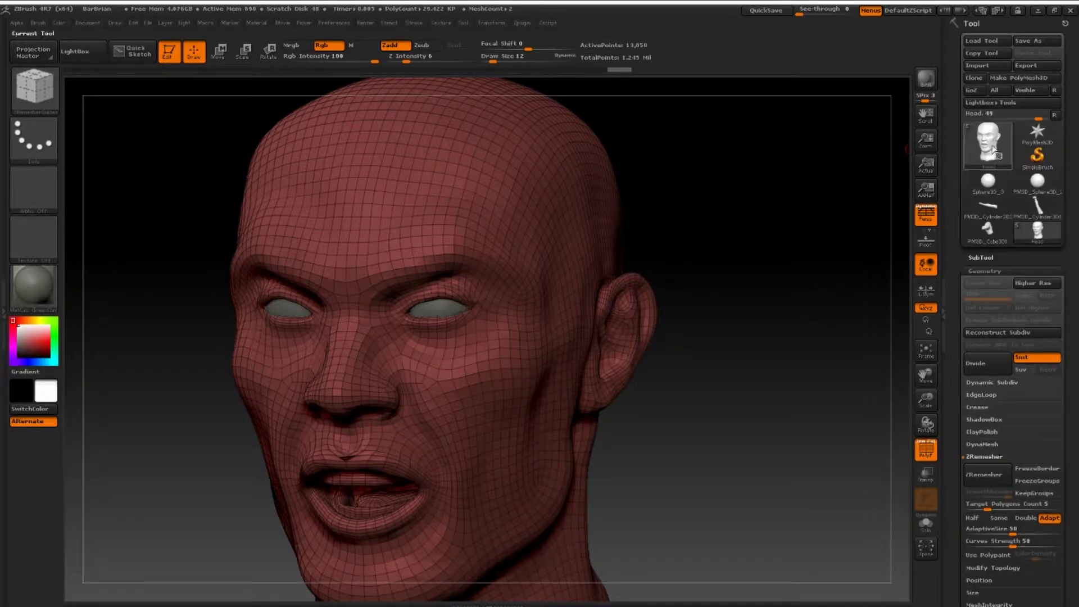
pyautogui.moveTo(993, 150)
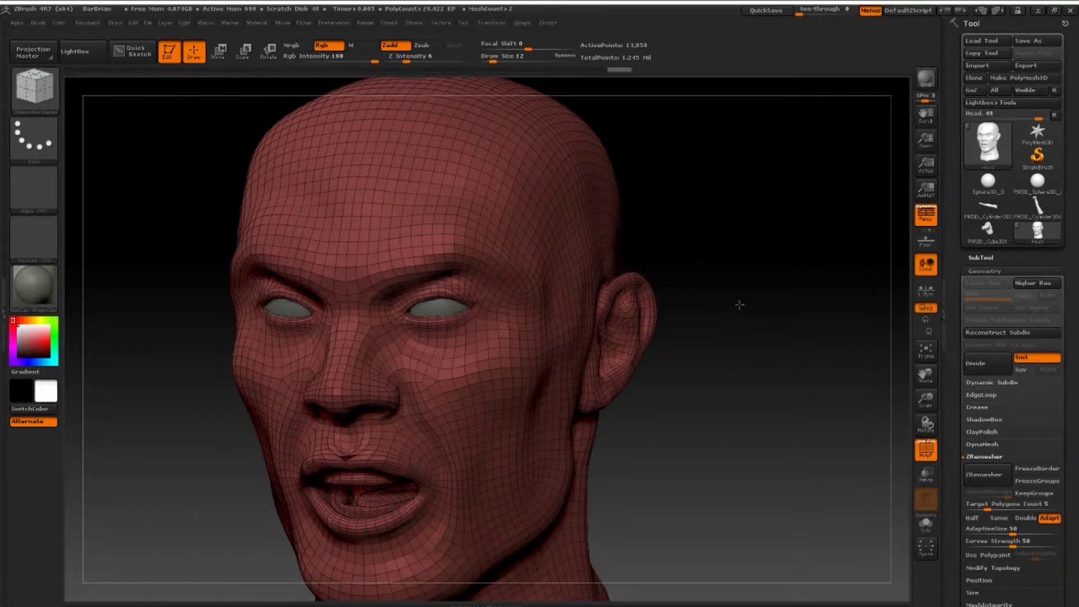
pyautogui.keyDown('alt'); pyautogui.moveTo(740, 309); pyautogui.dragTo(738, 286); pyautogui.keyUp('alt')
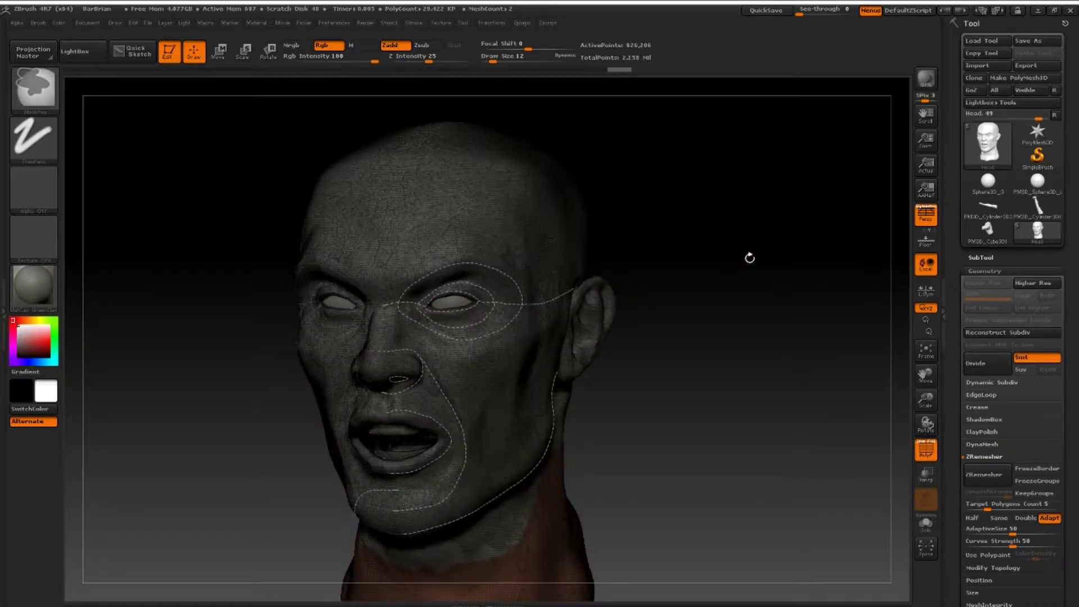
pyautogui.press('ctrl')
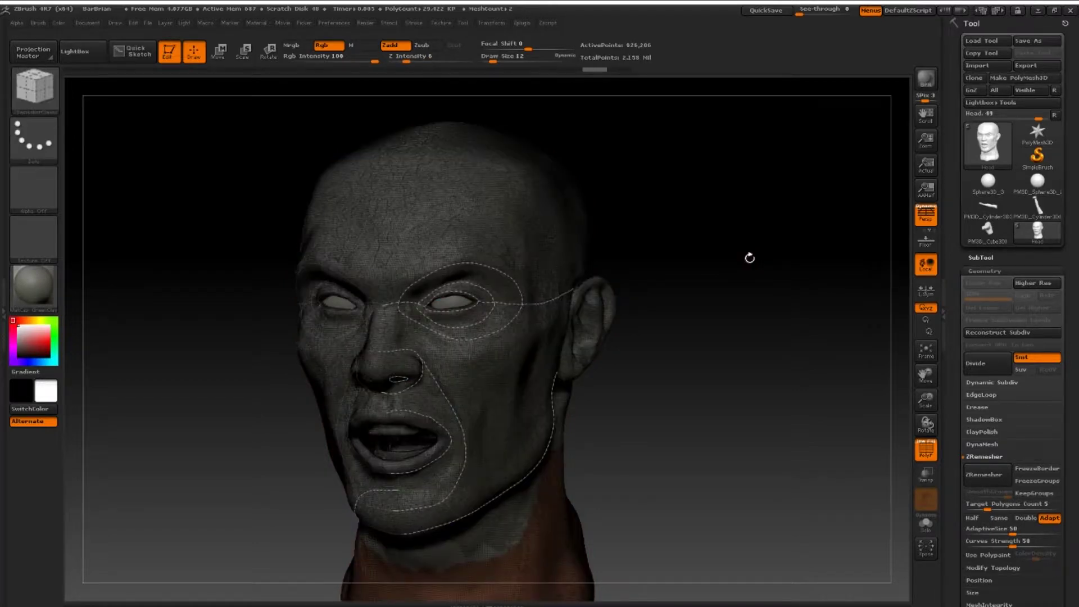
pyautogui.click(926, 456)
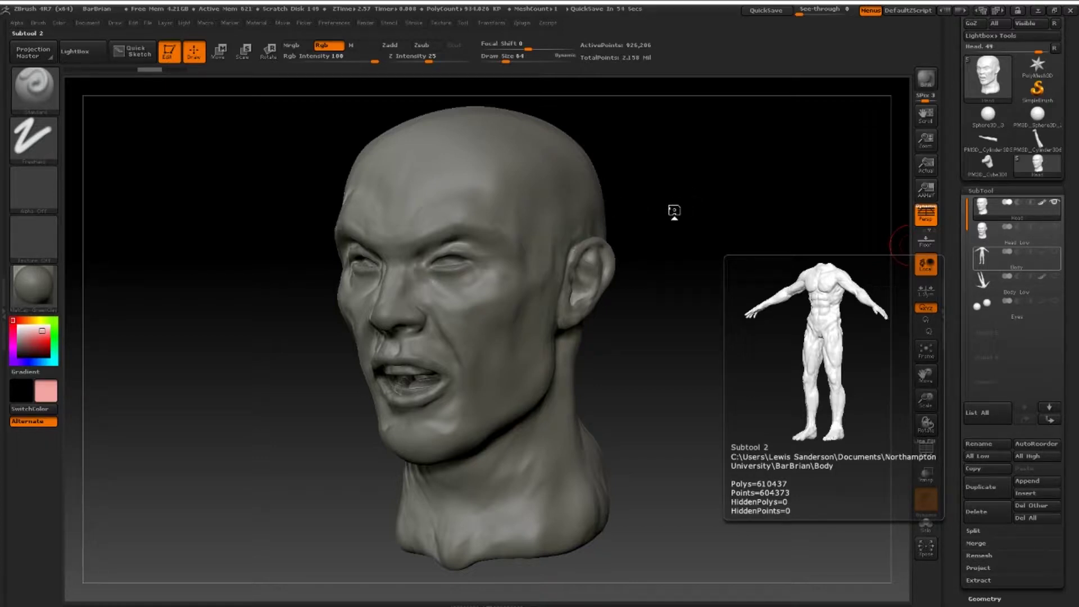
# - Turn on Use Polypaint in the head's ZRemesher settings
pyautogui.moveTo(674, 211)
pyautogui.mouseDown()
pyautogui.moveTo(701, 212)
pyautogui.moveTo(672, 212)
pyautogui.mouseUp()
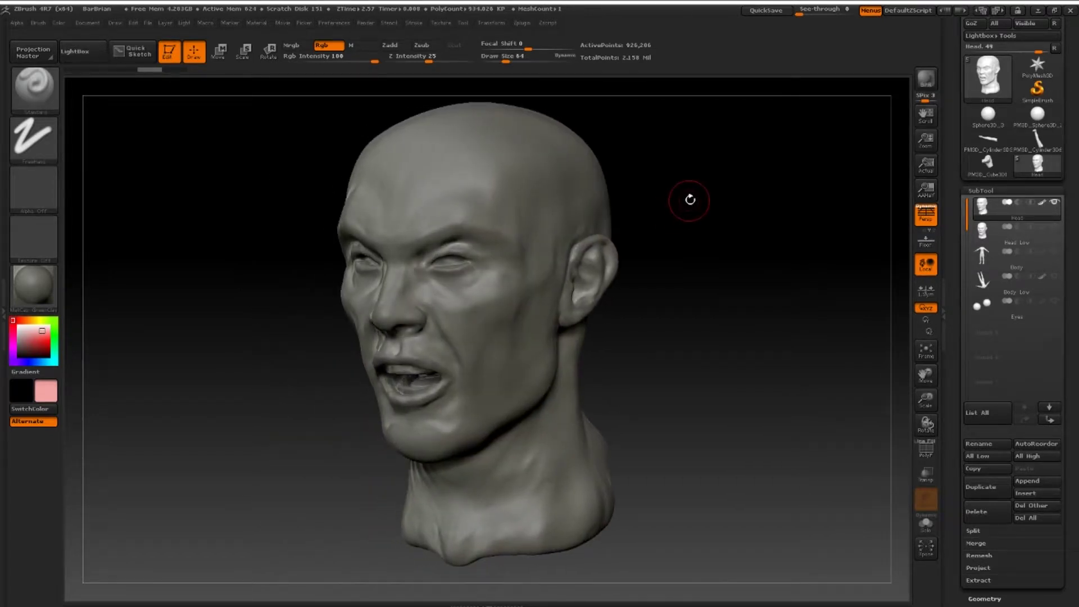
pyautogui.moveTo(690, 200); pyautogui.dragTo(688, 225)
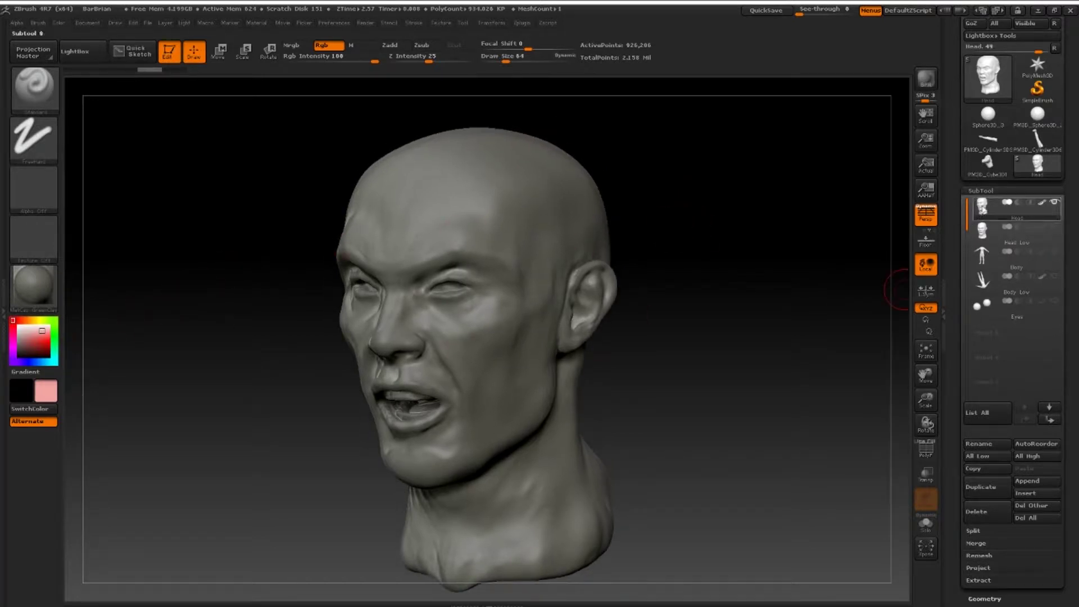
pyautogui.click(998, 188)
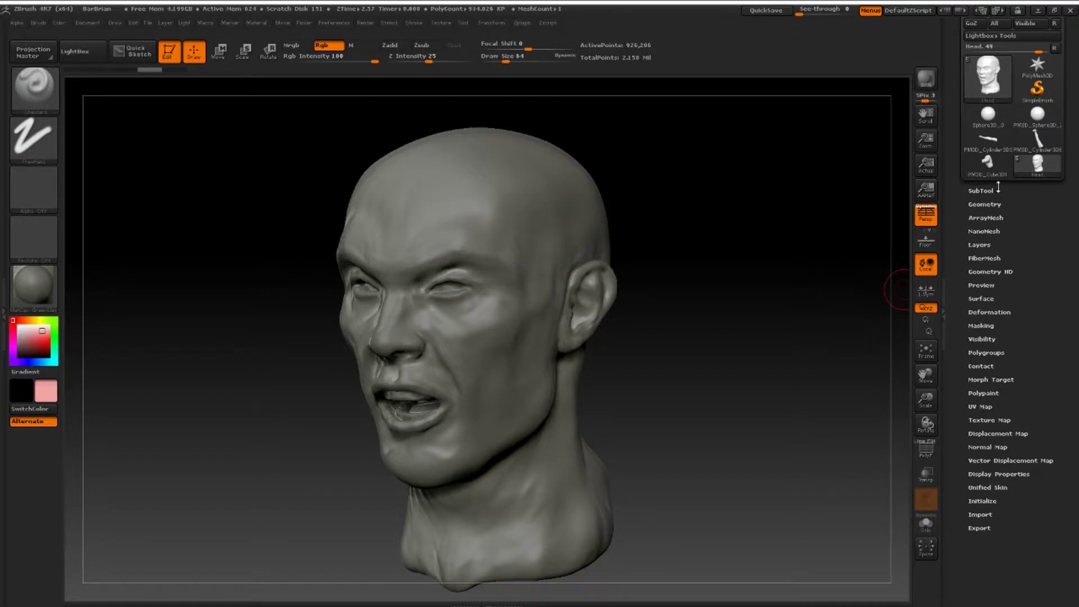
pyautogui.click(990, 205)
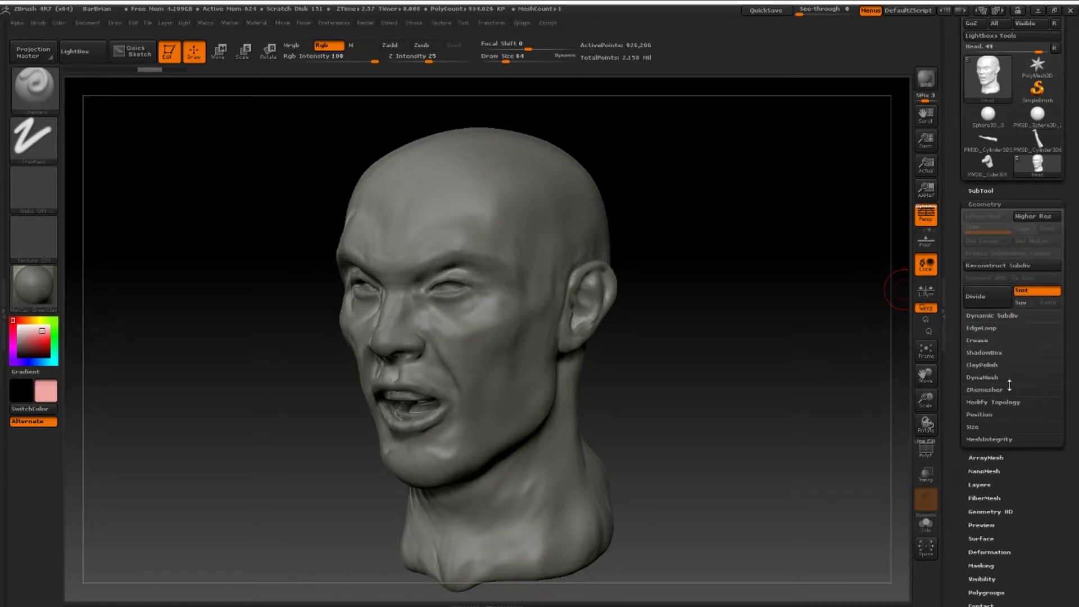
pyautogui.click(988, 389)
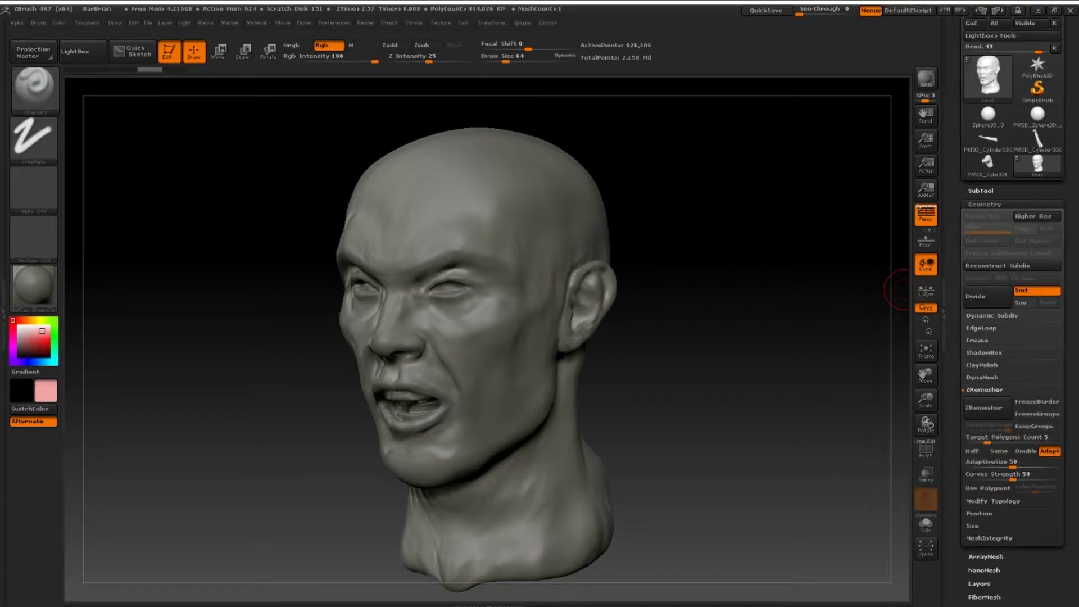
pyautogui.click(987, 488)
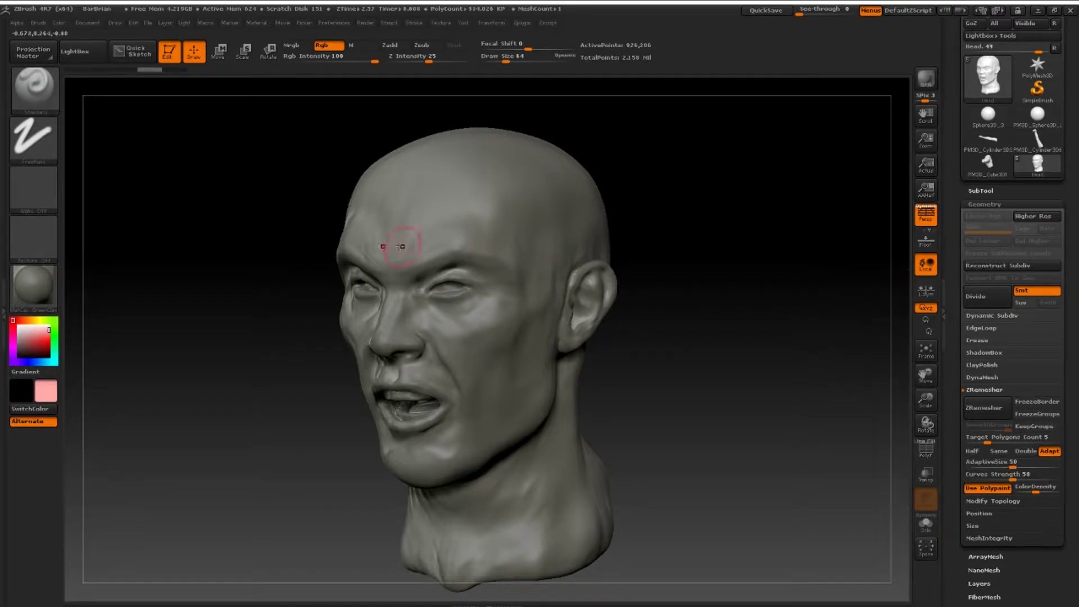
# - Paint red over the eyes, nose, lips and ears using a high ZRemesher color density
pyautogui.moveTo(47, 343); pyautogui.dragTo(52, 340)
pyautogui.moveTo(433, 287)
pyautogui.mouseDown()
pyautogui.moveTo(447, 276)
pyautogui.moveTo(442, 302)
pyautogui.moveTo(479, 281)
pyautogui.moveTo(419, 295)
pyautogui.mouseUp()
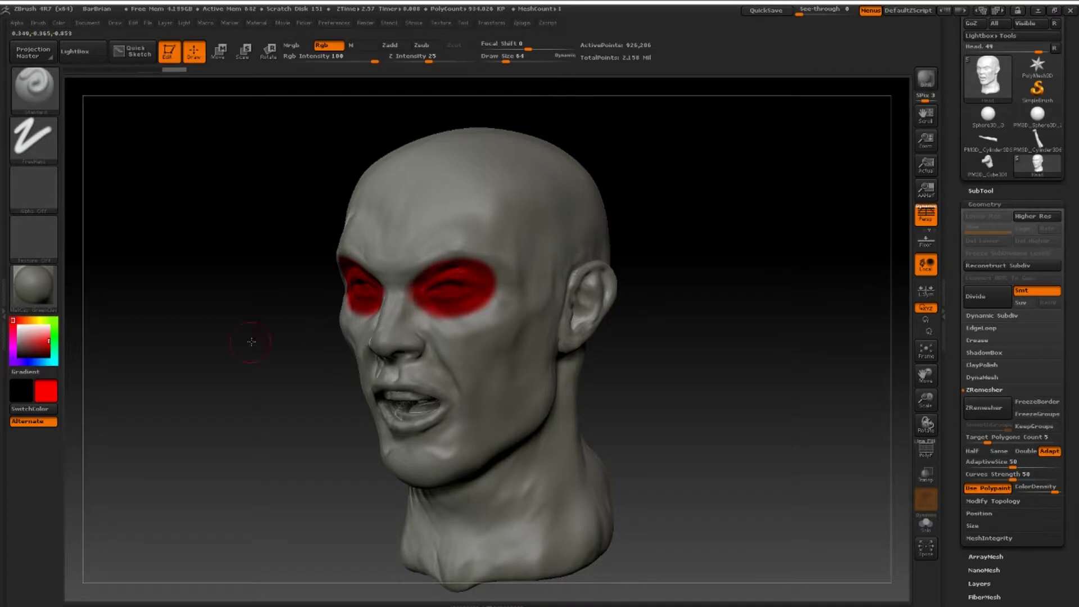
pyautogui.moveTo(251, 339); pyautogui.dragTo(270, 341)
pyautogui.moveTo(382, 337); pyautogui.dragTo(409, 348)
pyautogui.moveTo(202, 400); pyautogui.dragTo(281, 400)
pyautogui.moveTo(365, 394); pyautogui.dragTo(419, 408)
pyautogui.moveTo(605, 376); pyautogui.dragTo(477, 376)
pyautogui.moveTo(548, 343); pyautogui.dragTo(591, 307)
pyautogui.moveTo(747, 314); pyautogui.dragTo(826, 332)
# - Lower the color density and paint the top of the head blue with a draw size of 144
pyautogui.moveTo(974, 462)
pyautogui.mouseDown()
pyautogui.moveTo(990, 462)
pyautogui.moveTo(969, 462)
pyautogui.mouseUp()
pyautogui.moveTo(779, 234); pyautogui.dragTo(730, 236)
pyautogui.click(29, 362)
pyautogui.moveTo(39, 345); pyautogui.dragTo(48, 343)
pyautogui.moveTo(683, 163); pyautogui.dragTo(677, 272)
pyautogui.press(']')
pyautogui.press(']')
pyautogui.press(']')
pyautogui.press(']')
pyautogui.press(']')
pyautogui.press(']')
pyautogui.press(']')
pyautogui.press(']')
pyautogui.moveTo(393, 248); pyautogui.dragTo(482, 222)
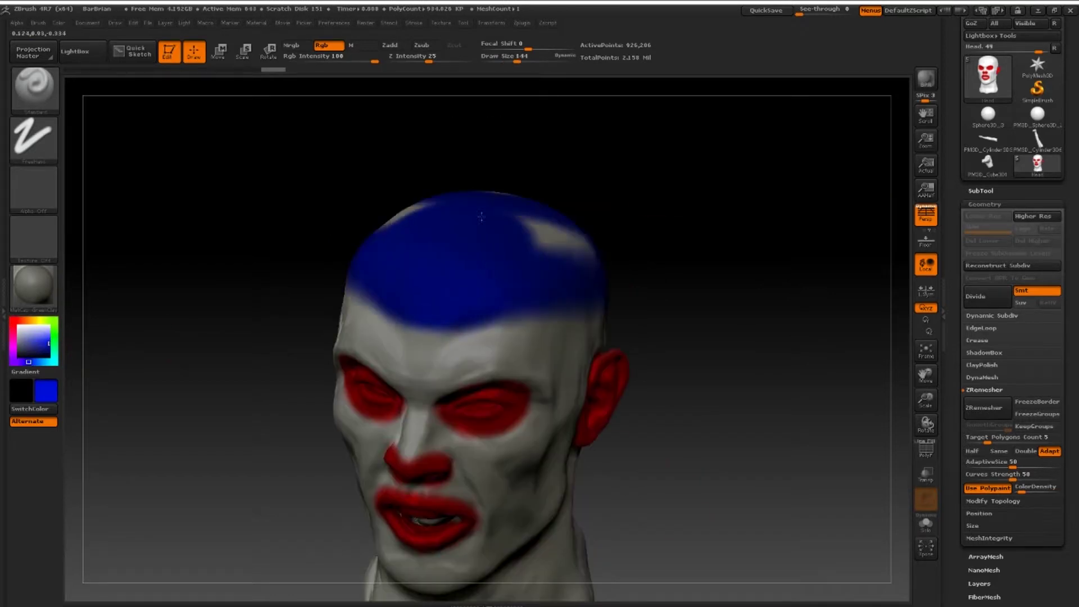
pyautogui.moveTo(713, 236); pyautogui.dragTo(495, 225)
pyautogui.moveTo(494, 270); pyautogui.dragTo(393, 393)
pyautogui.moveTo(227, 247)
pyautogui.mouseDown()
pyautogui.moveTo(565, 249)
pyautogui.moveTo(646, 292)
pyautogui.moveTo(758, 314)
pyautogui.moveTo(397, 337)
pyautogui.mouseUp()
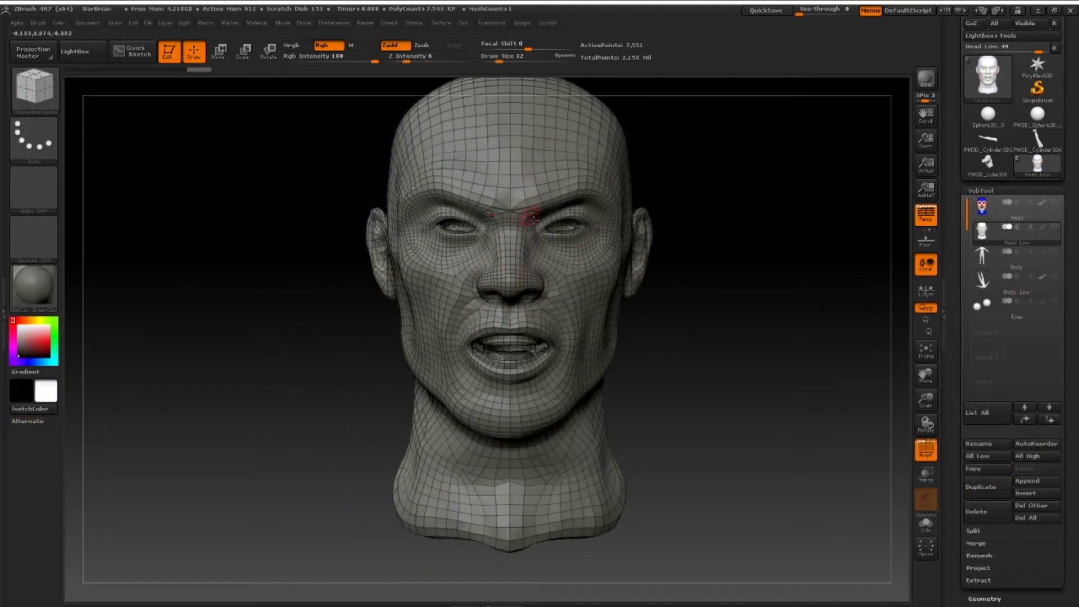
# - Switch from the Body to the Body Low subtool and inspect its guide curves and remeshed topology
pyautogui.click(985, 259)
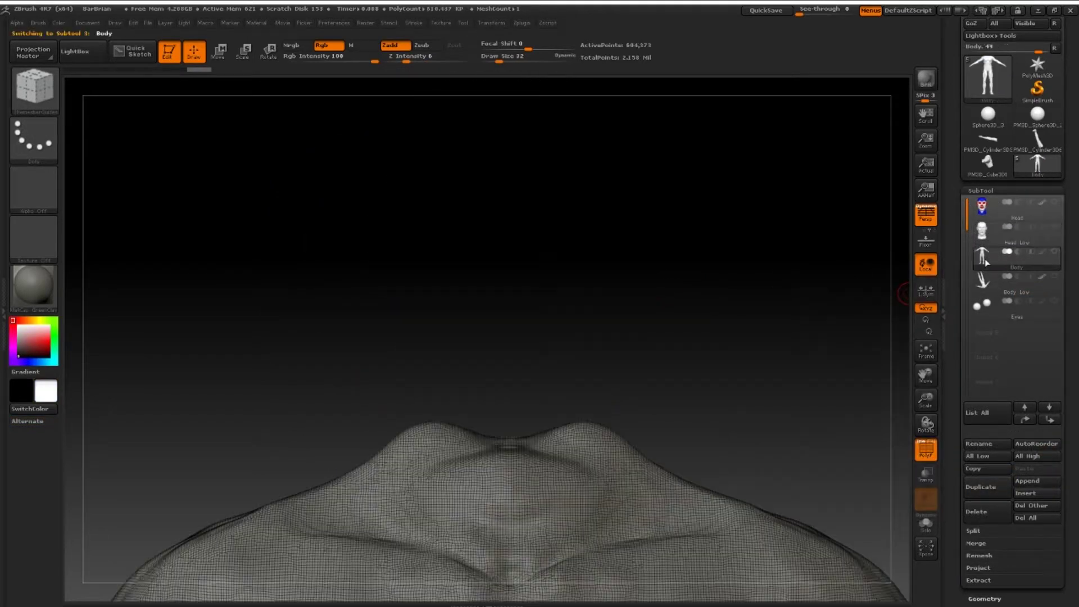
pyautogui.keyDown('alt'); pyautogui.moveTo(771, 364); pyautogui.dragTo(719, 129); pyautogui.keyUp('alt')
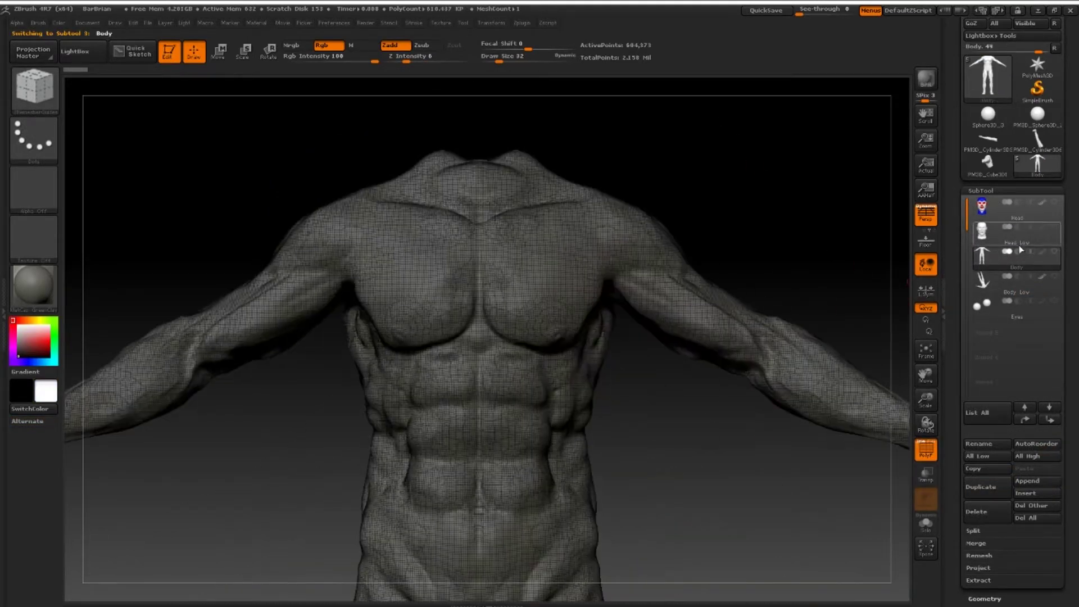
pyautogui.click(990, 283)
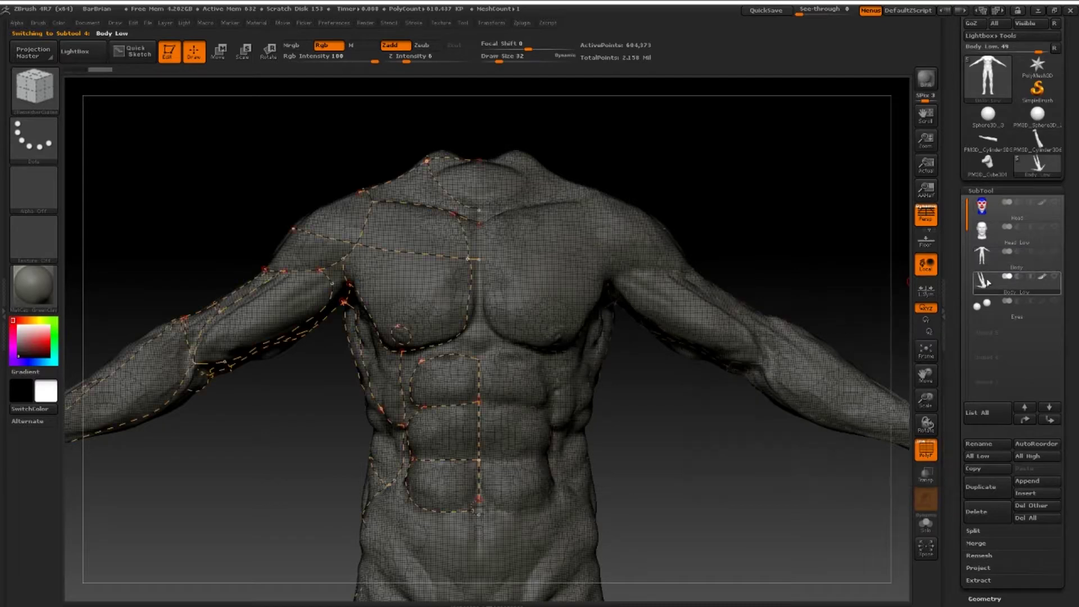
pyautogui.click(926, 449)
pyautogui.moveTo(758, 445); pyautogui.dragTo(633, 308)
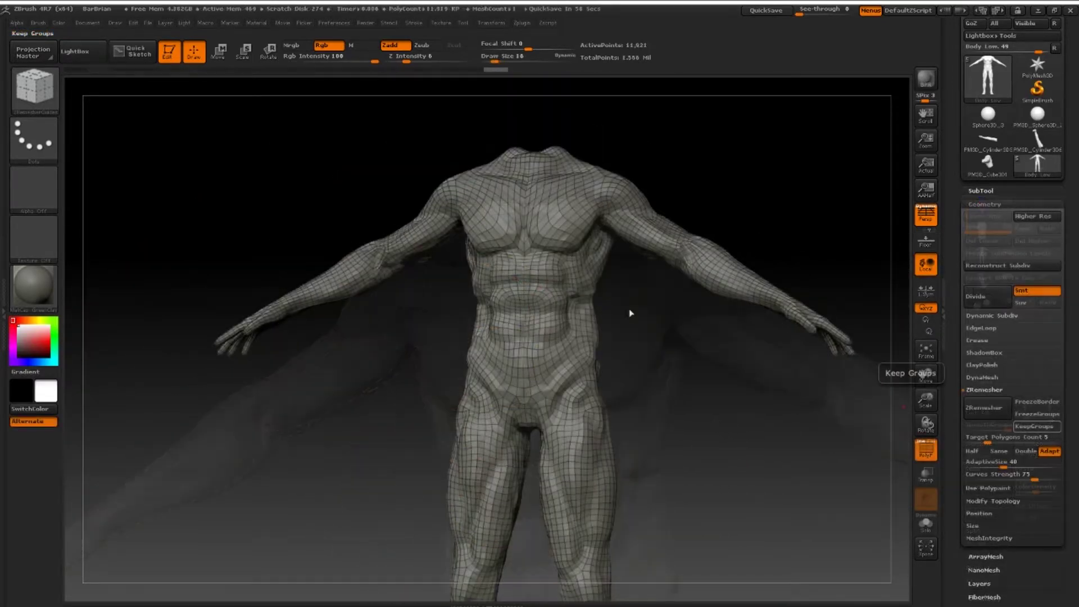
pyautogui.moveTo(662, 335); pyautogui.dragTo(539, 336)
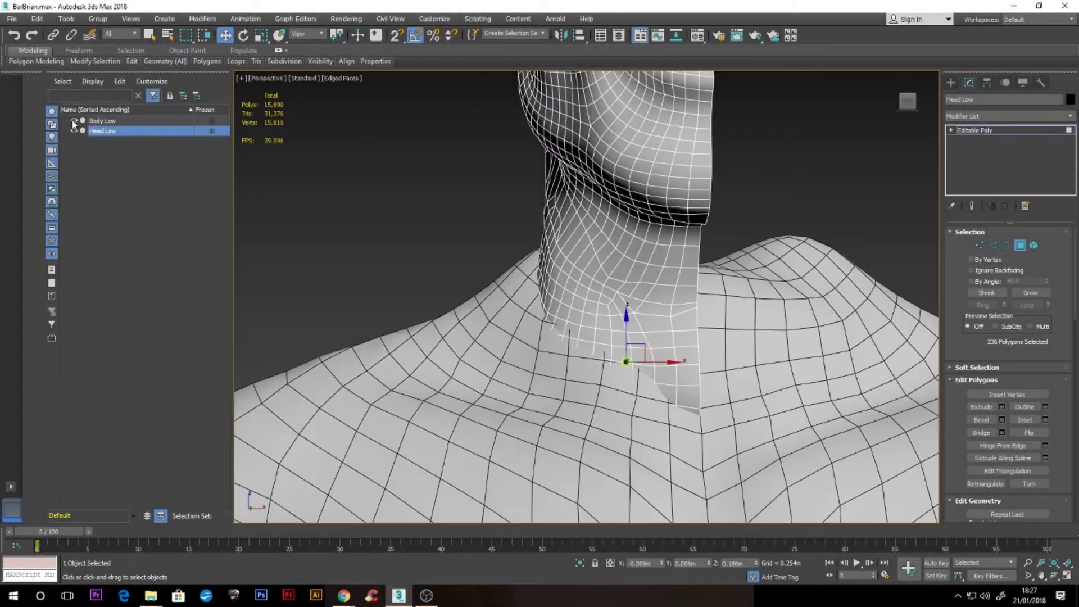
# - Switch to 3ds Max, toggle the visibility of Body Low and inspect the neck seam between head and body
pyautogui.click(74, 121)
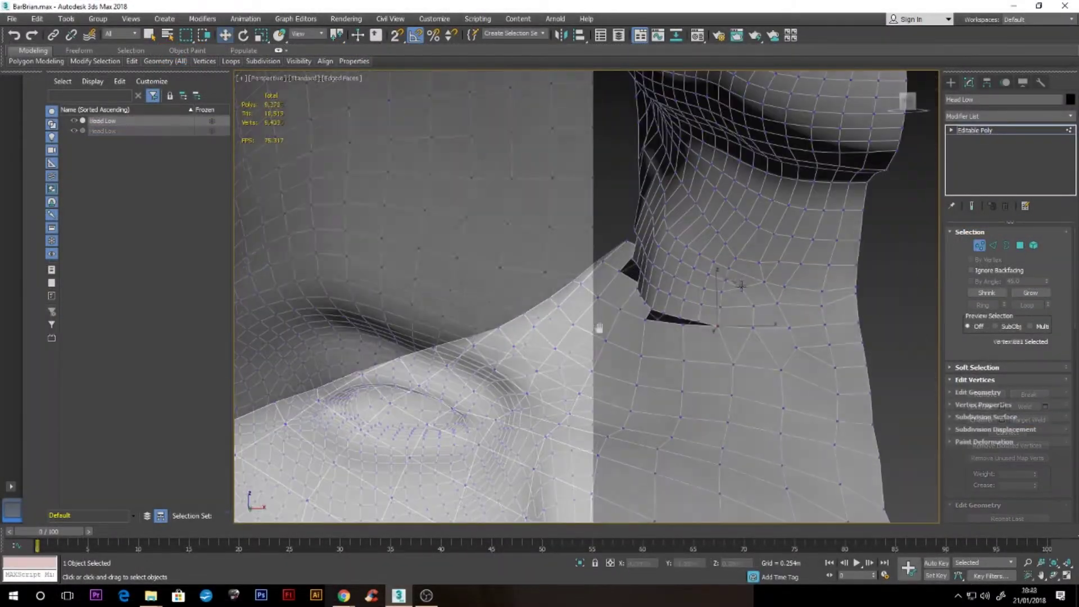
pyautogui.moveTo(702, 298)
pyautogui.keyDown('alt'); pyautogui.mouseDown(button='middle')
pyautogui.moveTo(727, 291)
pyautogui.moveTo(736, 337)
pyautogui.mouseUp(button='middle'); pyautogui.keyUp('alt')
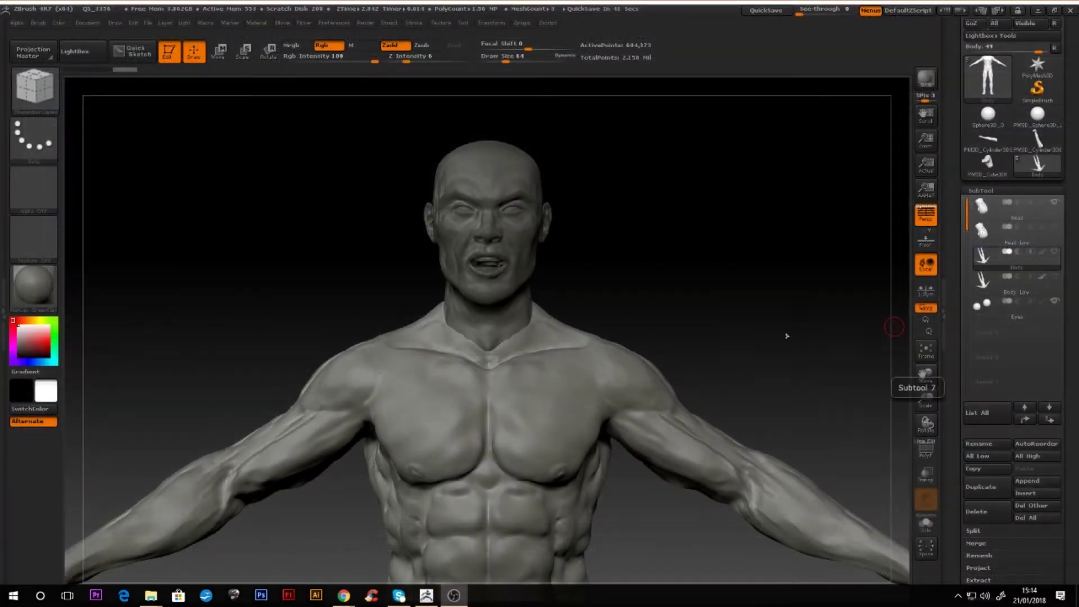
# - Switch back to ZBrush and look through the separate Head, Body and Eyes subtools
pyautogui.moveTo(696, 268)
pyautogui.mouseDown()
pyautogui.moveTo(674, 272)
pyautogui.moveTo(907, 266)
pyautogui.mouseUp()
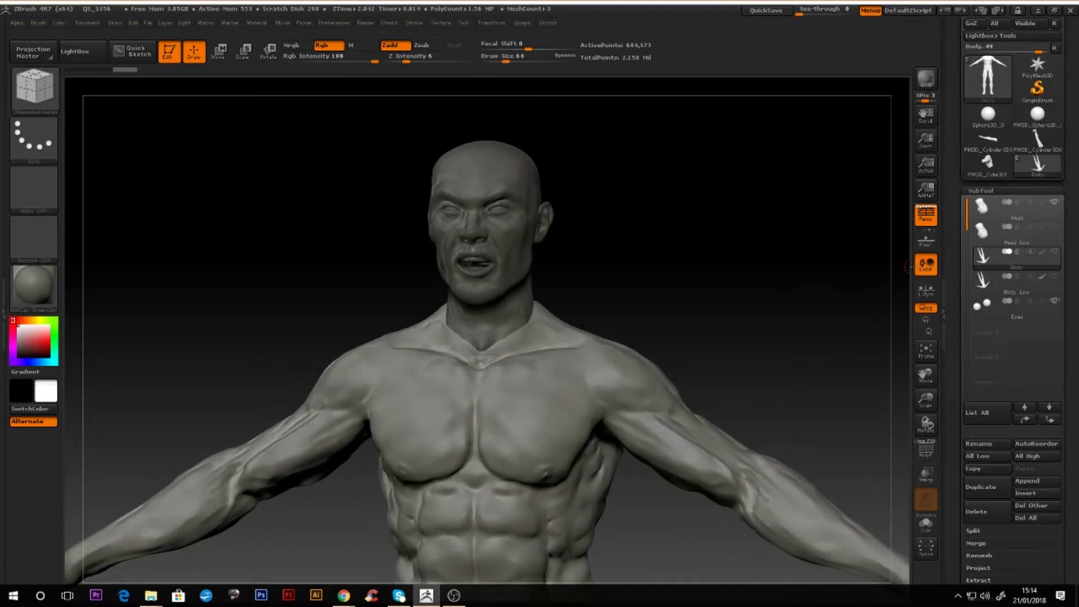
pyautogui.click(990, 214)
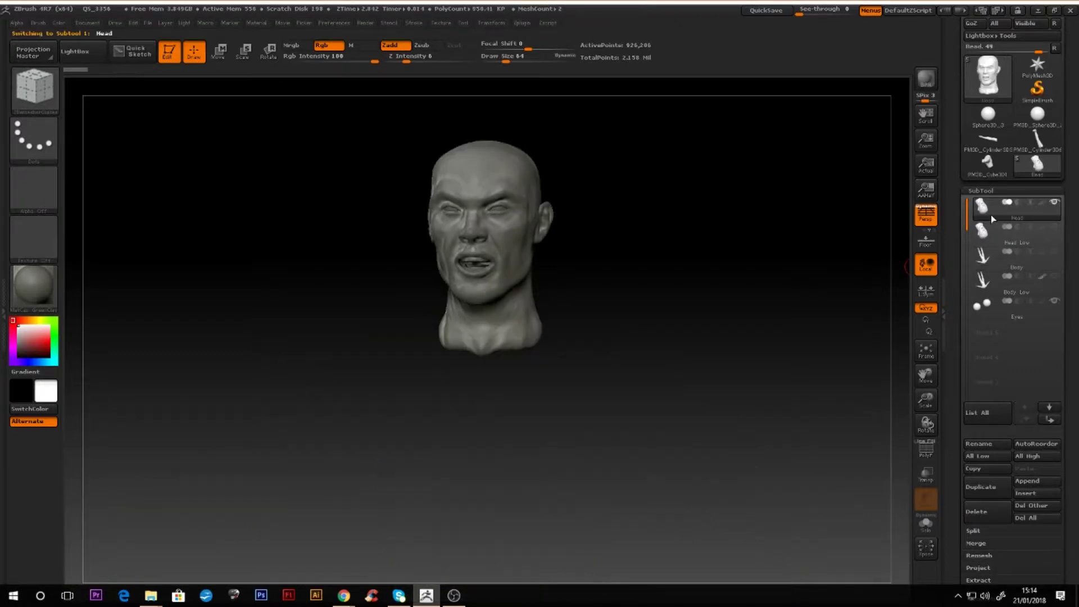
pyautogui.click(997, 264)
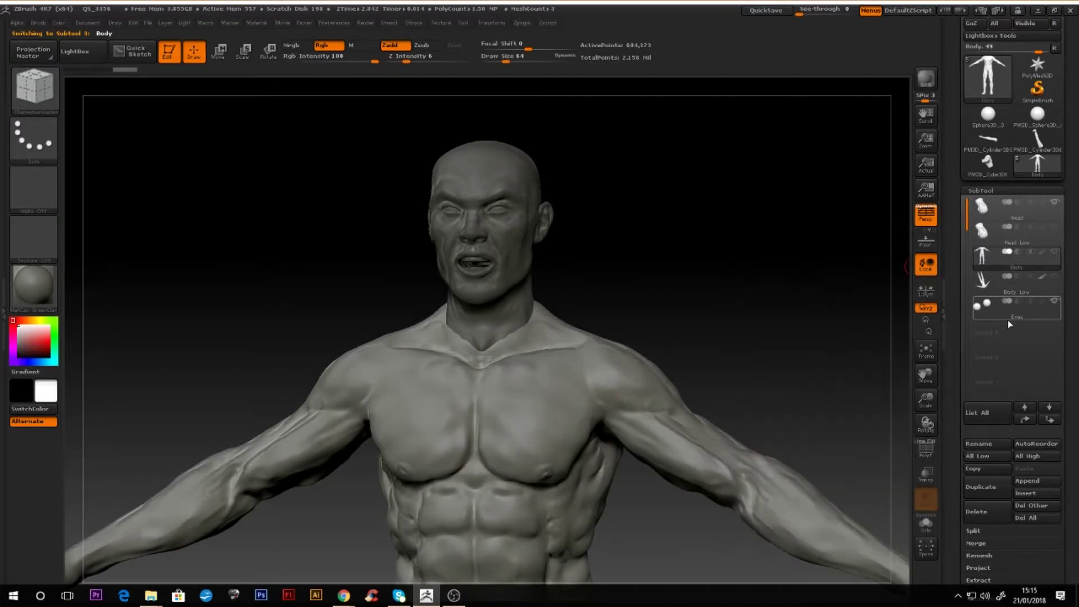
pyautogui.click(1007, 319)
# - Append a ZSphere to the BarBrian Hi Res tool as a new subtool
pyautogui.click(1037, 185)
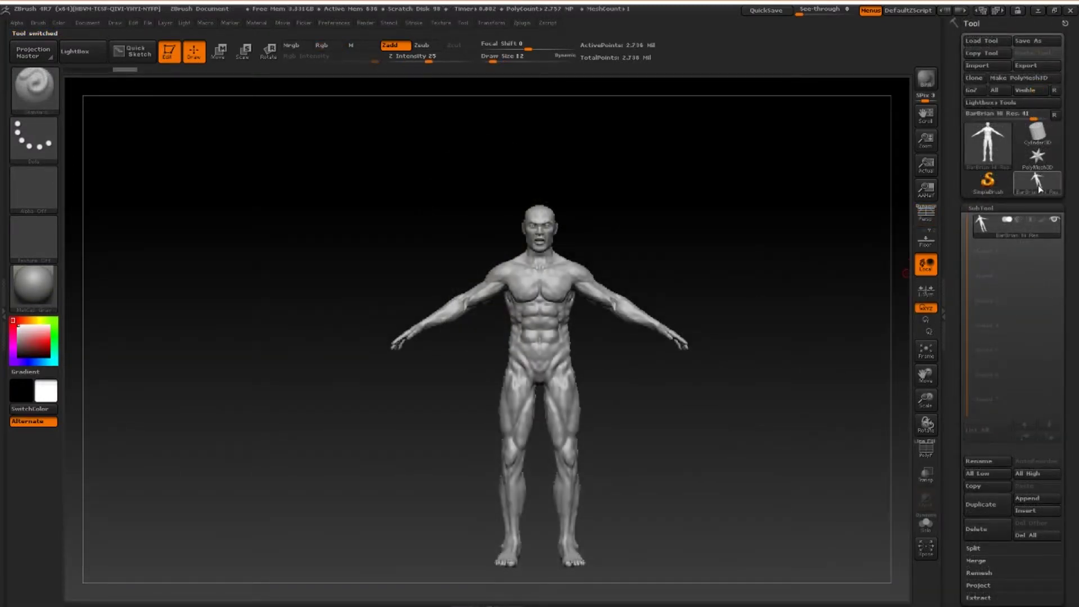
pyautogui.moveTo(1038, 185)
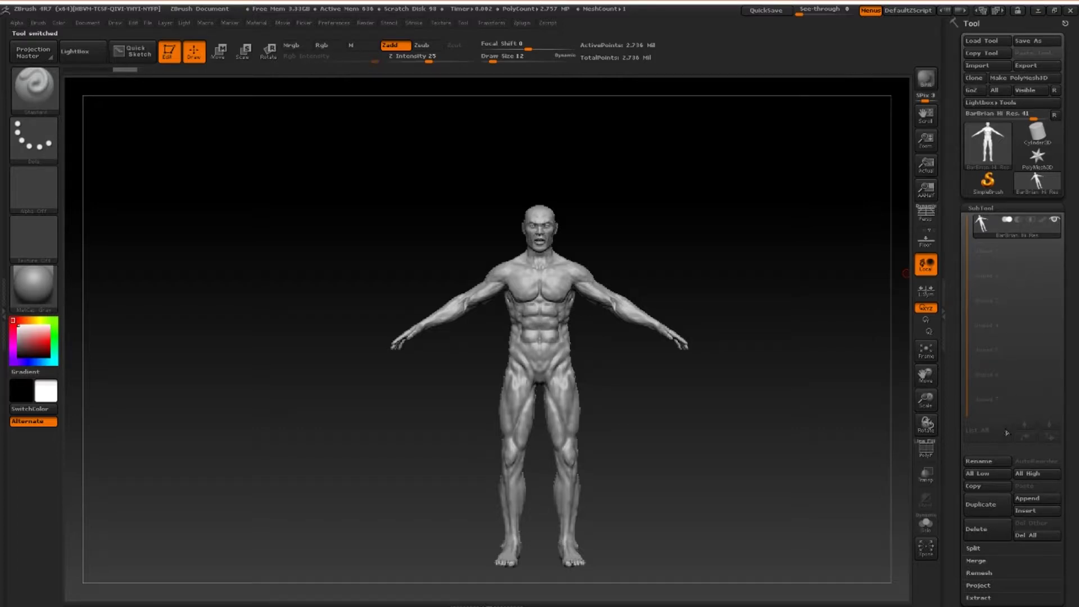
pyautogui.click(1024, 502)
pyautogui.click(730, 437)
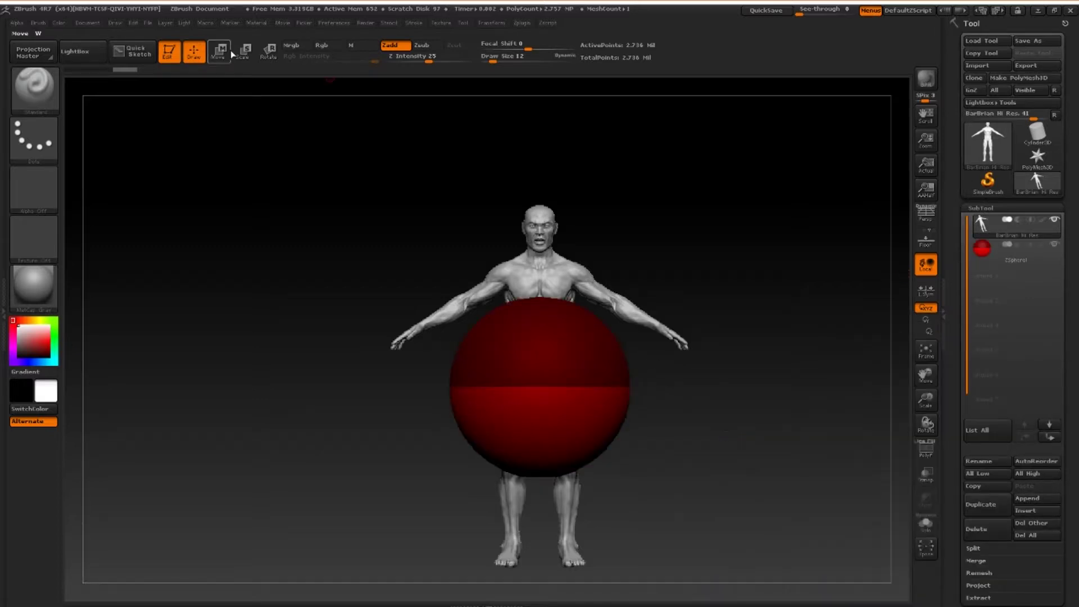
# - Select the ZSphere subtool and scale it down to a small ball at the character's crotch
pyautogui.click(245, 52)
pyautogui.keyDown('alt'); pyautogui.click(549, 328); pyautogui.keyUp('alt')
pyautogui.moveTo(560, 271); pyautogui.dragTo(553, 311)
pyautogui.moveTo(685, 314)
pyautogui.keyDown('shift'); pyautogui.mouseDown()
pyautogui.moveTo(616, 314)
pyautogui.moveTo(680, 323)
pyautogui.mouseUp(); pyautogui.keyUp('shift')
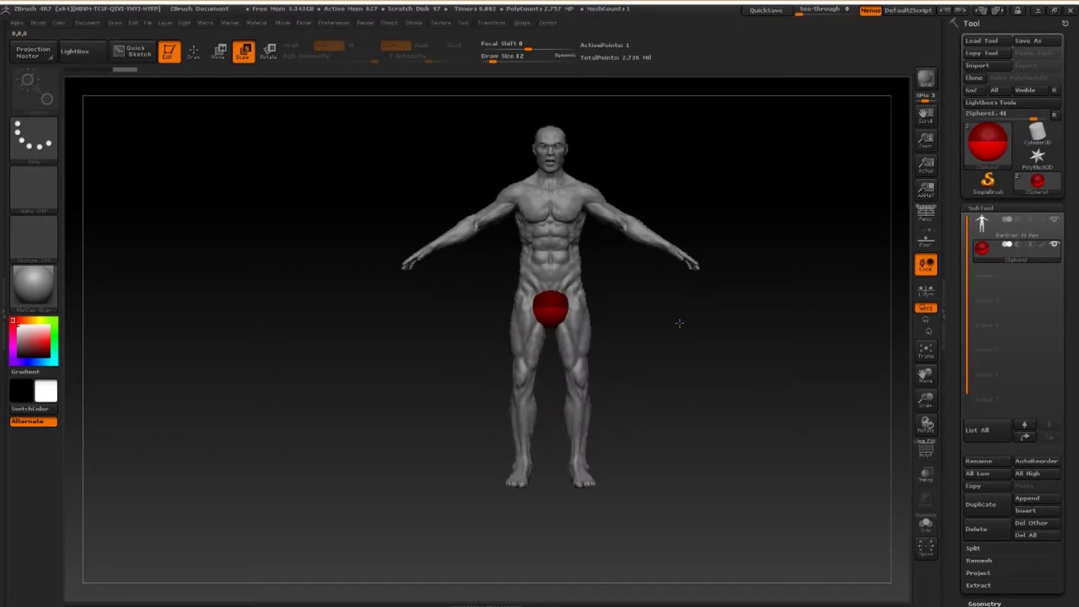
pyautogui.moveTo(548, 310); pyautogui.dragTo(536, 310)
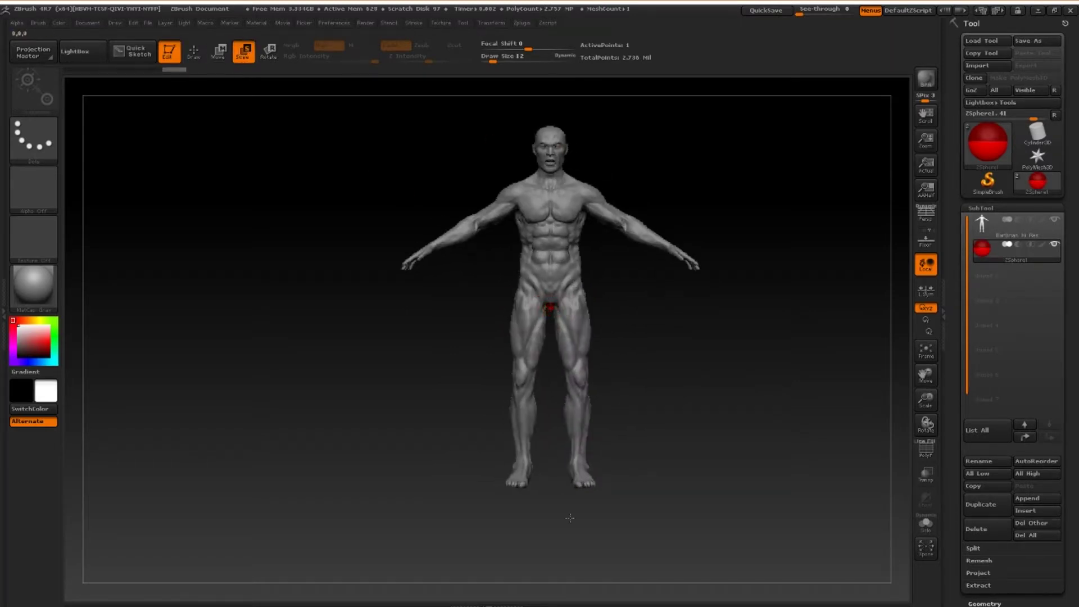
pyautogui.press('w')
pyautogui.keyDown('ctrl'); pyautogui.moveTo(549, 239); pyautogui.dragTo(523, 375, button='right'); pyautogui.keyUp('ctrl')
# - Enable Edit Topology for the ZSphere and activate Draw mode
pyautogui.moveTo(1069, 348); pyautogui.dragTo(1065, 23)
pyautogui.click(979, 504)
pyautogui.click(988, 134)
pyautogui.click(194, 52)
# - Place topology points across the upper chest to form a symmetrical row of quads from the centre line outward
pyautogui.moveTo(657, 163)
pyautogui.keyDown('alt'); pyautogui.mouseDown(button='right')
pyautogui.moveTo(658, 332)
pyautogui.moveTo(699, 579)
pyautogui.mouseUp(button='right'); pyautogui.keyUp('alt')
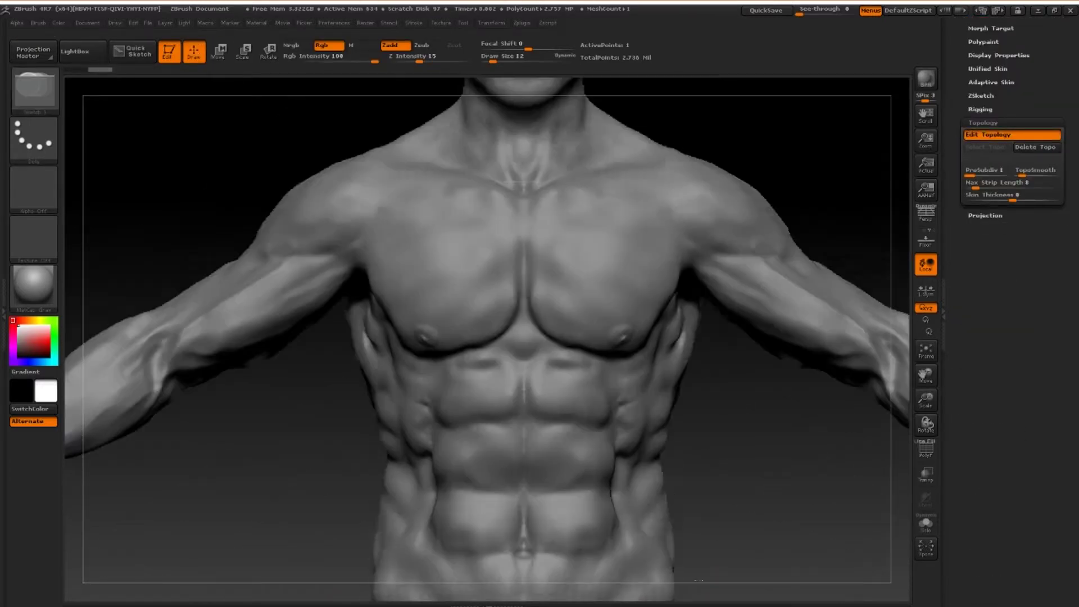
pyautogui.keyDown('alt'); pyautogui.moveTo(577, 164); pyautogui.dragTo(549, 440, button='right'); pyautogui.keyUp('alt')
pyautogui.click(497, 481)
pyautogui.click(497, 505)
pyautogui.click(463, 510)
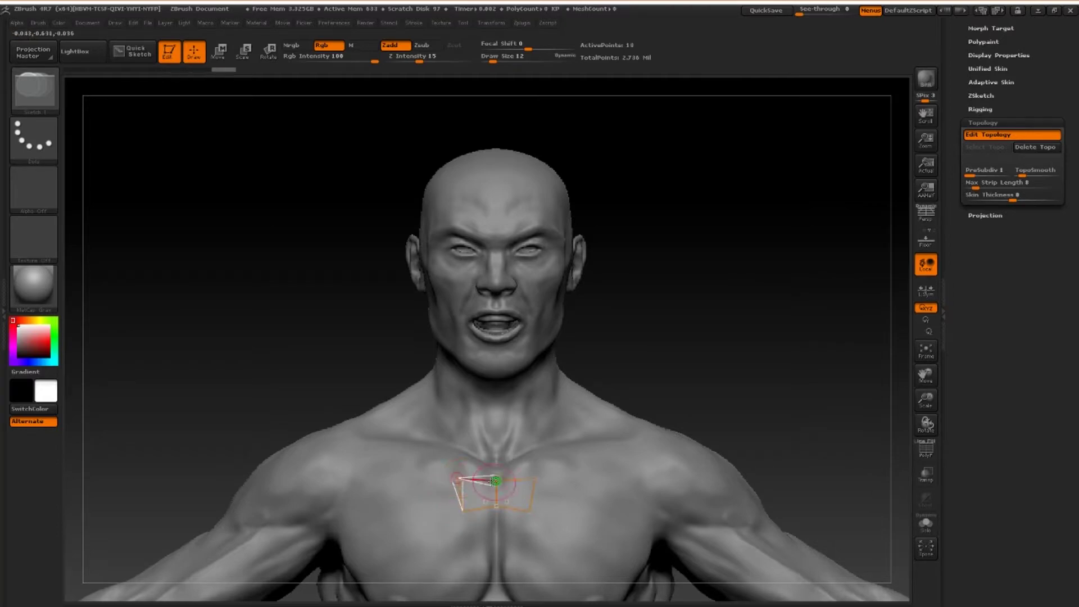
pyautogui.click(418, 473)
pyautogui.click(423, 503)
pyautogui.click(463, 510)
# - Add a second row of quads below the first on the chest and delete the outermost upper corner point
pyautogui.moveTo(635, 360); pyautogui.dragTo(706, 457, button='right')
pyautogui.keyDown('alt'); pyautogui.moveTo(705, 458); pyautogui.dragTo(716, 245, button='right'); pyautogui.keyUp('alt')
pyautogui.click(399, 349)
pyautogui.click(470, 357)
pyautogui.click(472, 298)
pyautogui.click(525, 355)
pyautogui.click(522, 286)
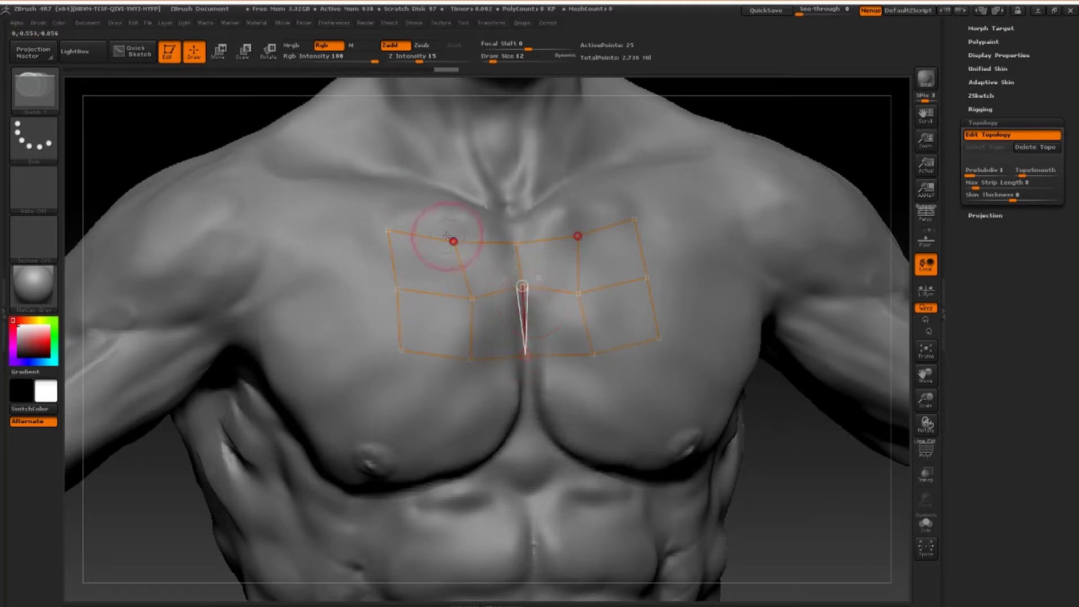
pyautogui.keyDown('alt'); pyautogui.click(387, 230); pyautogui.keyUp('alt')
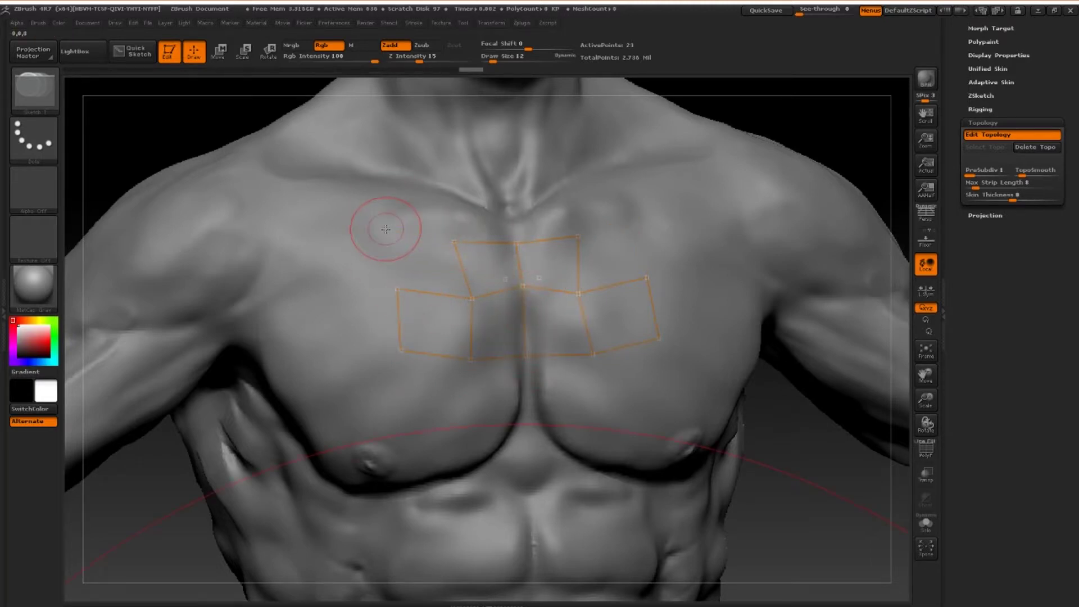
# - Try to rebuild the outer upper chest quad from a new corner point
pyautogui.click(471, 298)
pyautogui.click(388, 235)
pyautogui.click(395, 289)
pyautogui.moveTo(216, 135)
pyautogui.mouseDown()
pyautogui.moveTo(176, 133)
pyautogui.moveTo(203, 130)
pyautogui.mouseUp()
pyautogui.hotkey('ctrl', 'z')
pyautogui.hotkey('ctrl', 'z')
# - Preview the ZSphere topology as a mesh and hide the BarBrian Hi Res subtool
pyautogui.press('a')
pyautogui.moveTo(1010, 120); pyautogui.dragTo(1009, 387)
pyautogui.click(982, 145)
pyautogui.click(1054, 156)
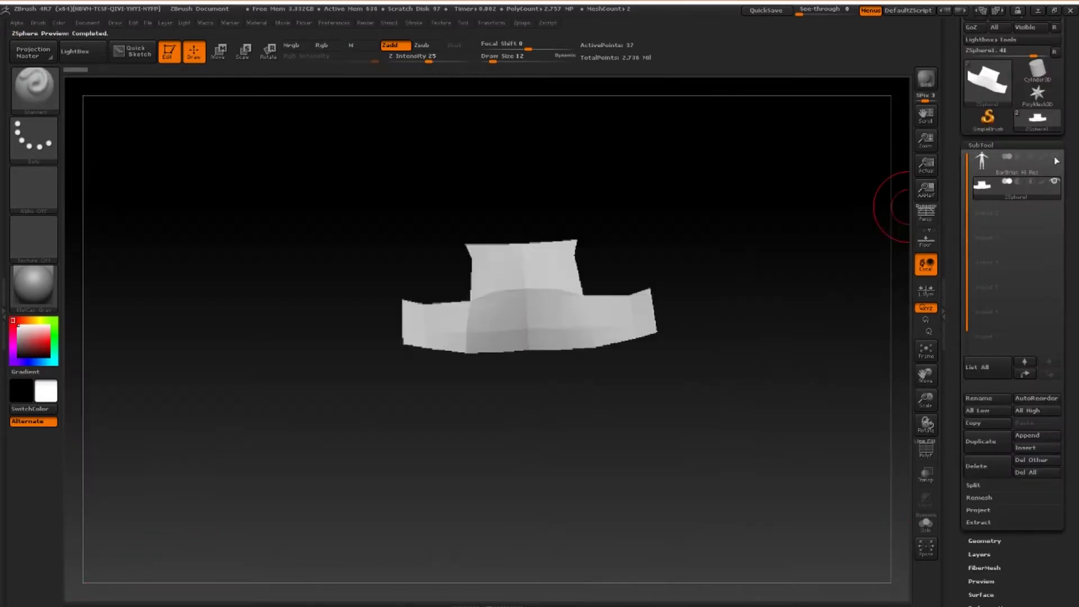
pyautogui.moveTo(727, 217)
pyautogui.mouseDown()
pyautogui.moveTo(761, 210)
pyautogui.moveTo(729, 215)
pyautogui.mouseUp()
# - Show the polyframe on the preview mesh and inspect its polygons
pyautogui.scroll(-4, 1048, 214)
pyautogui.click(927, 451)
pyautogui.click(931, 442)
pyautogui.moveTo(739, 380)
pyautogui.mouseDown()
pyautogui.moveTo(753, 381)
pyautogui.moveTo(734, 380)
pyautogui.mouseUp()
# - Check the preview mesh's subdivision level in its geometry settings
pyautogui.moveTo(1038, 493); pyautogui.dragTo(1041, 458)
pyautogui.click(990, 397)
pyautogui.moveTo(1043, 130); pyautogui.dragTo(1047, 292)
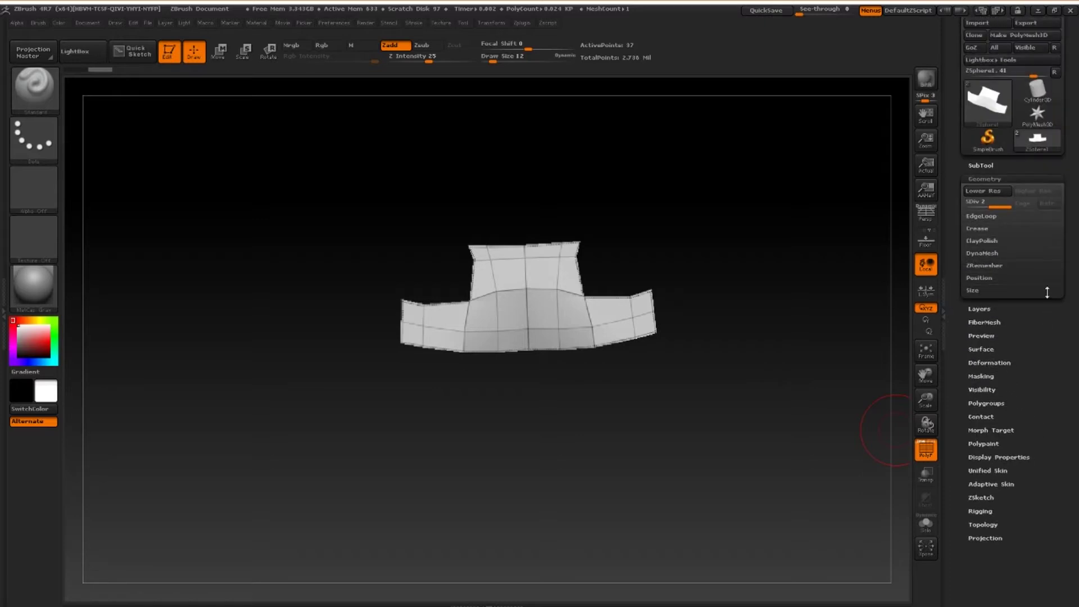
pyautogui.moveTo(1001, 207)
pyautogui.mouseDown()
pyautogui.moveTo(972, 206)
pyautogui.moveTo(1001, 207)
pyautogui.mouseUp()
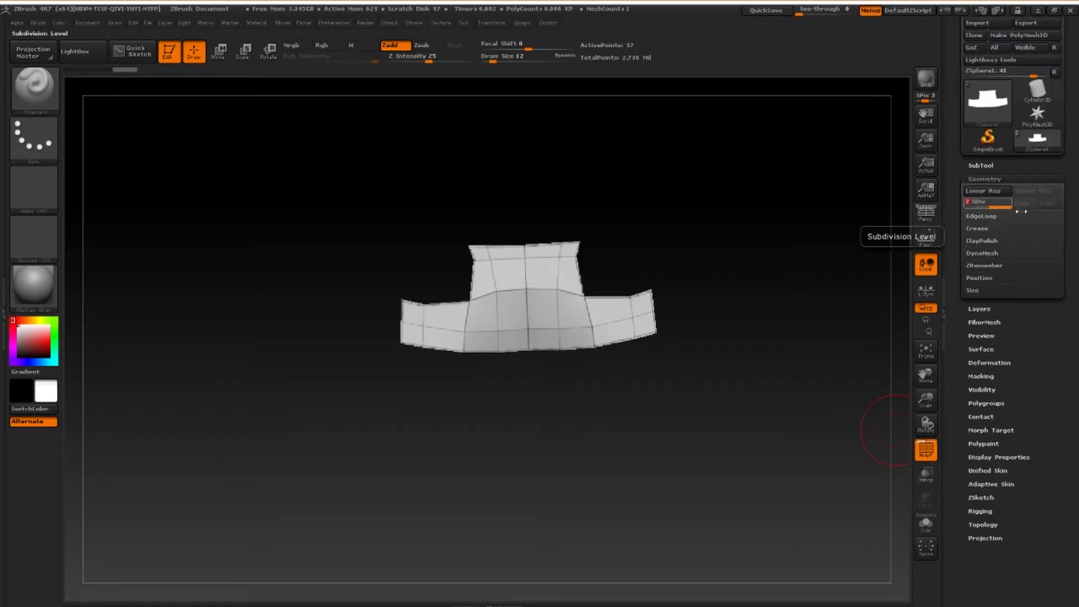
pyautogui.moveTo(626, 265)
pyautogui.mouseDown()
pyautogui.moveTo(684, 258)
pyautogui.moveTo(630, 261)
pyautogui.mouseUp()
pyautogui.click(1011, 177)
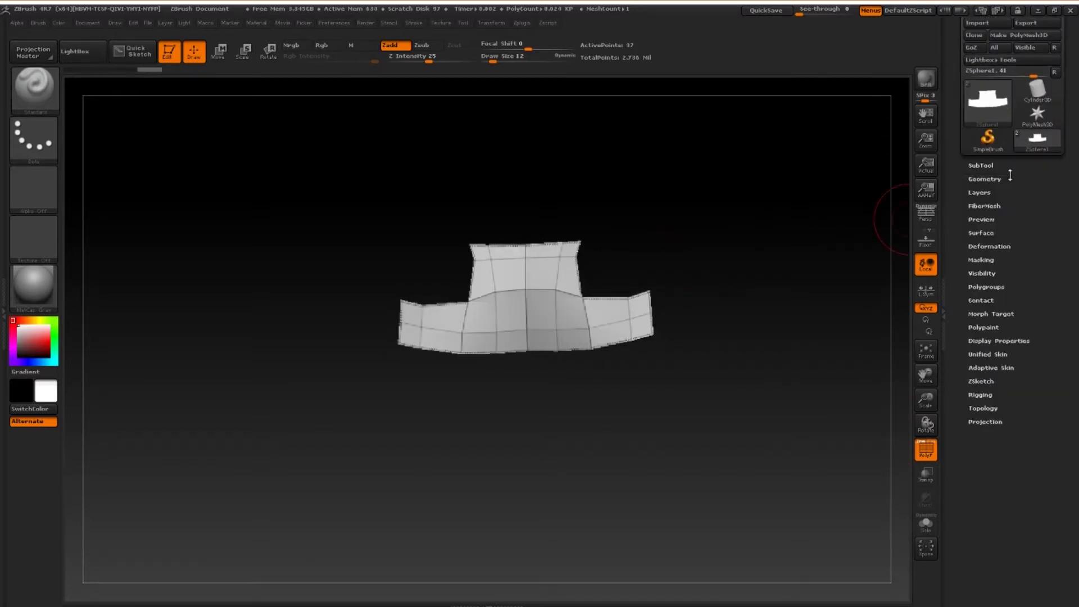
# - Make the BarBrian Hi Res subtool visible again
pyautogui.click(995, 167)
pyautogui.click(1054, 177)
pyautogui.moveTo(837, 111)
pyautogui.mouseDown()
pyautogui.moveTo(864, 111)
pyautogui.moveTo(848, 113)
pyautogui.mouseUp()
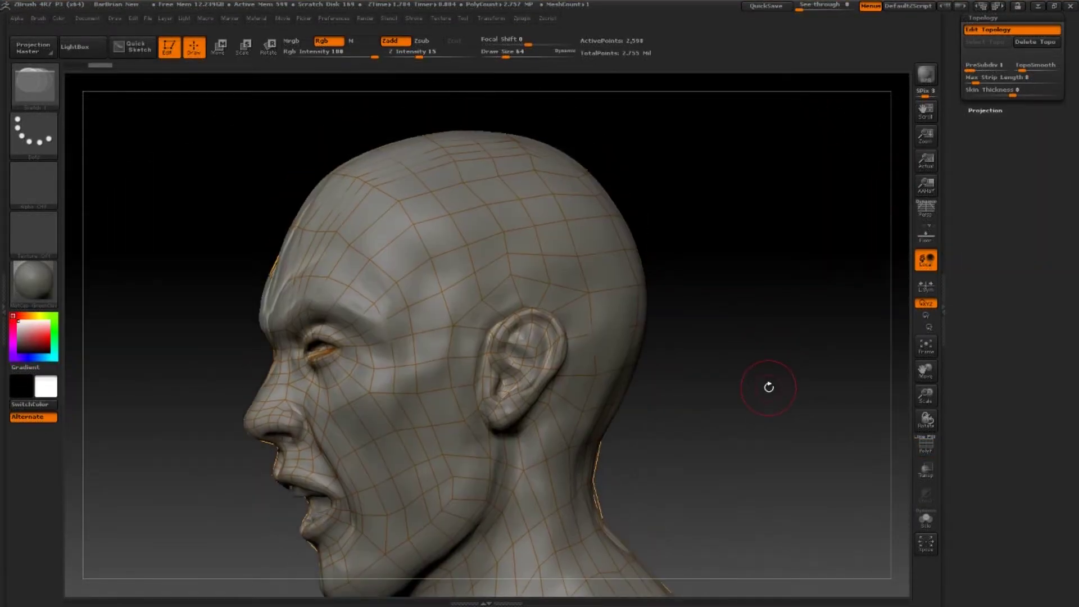
# - Examine the hand-drawn topology over the whole head from the side and the front
pyautogui.moveTo(765, 389); pyautogui.dragTo(812, 385)
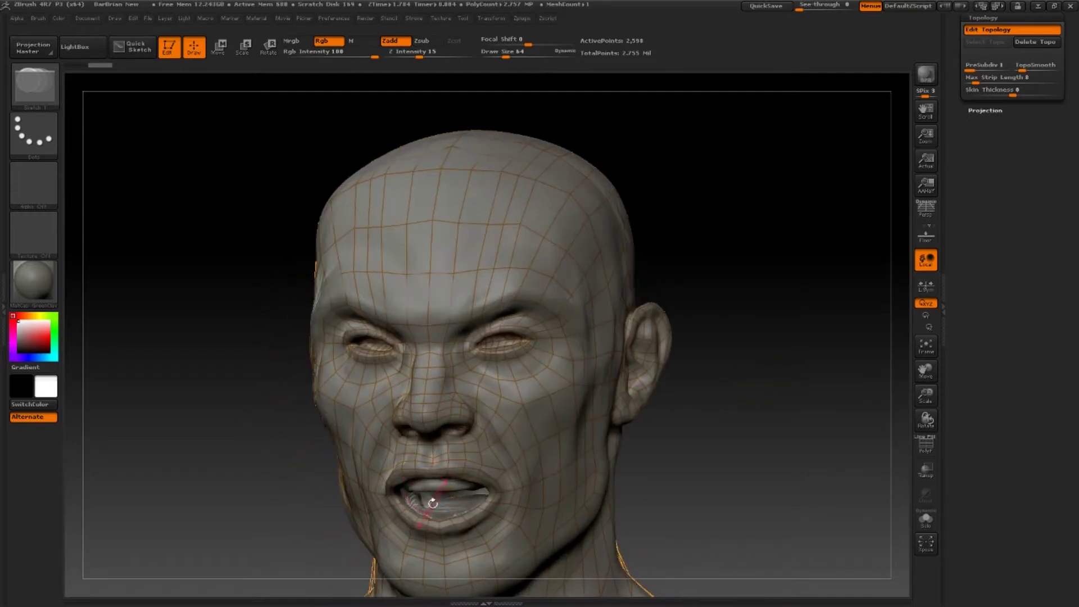
pyautogui.keyDown('alt'); pyautogui.moveTo(703, 508); pyautogui.dragTo(708, 483); pyautogui.keyUp('alt')
pyautogui.moveTo(1062, 118); pyautogui.dragTo(1062, 437)
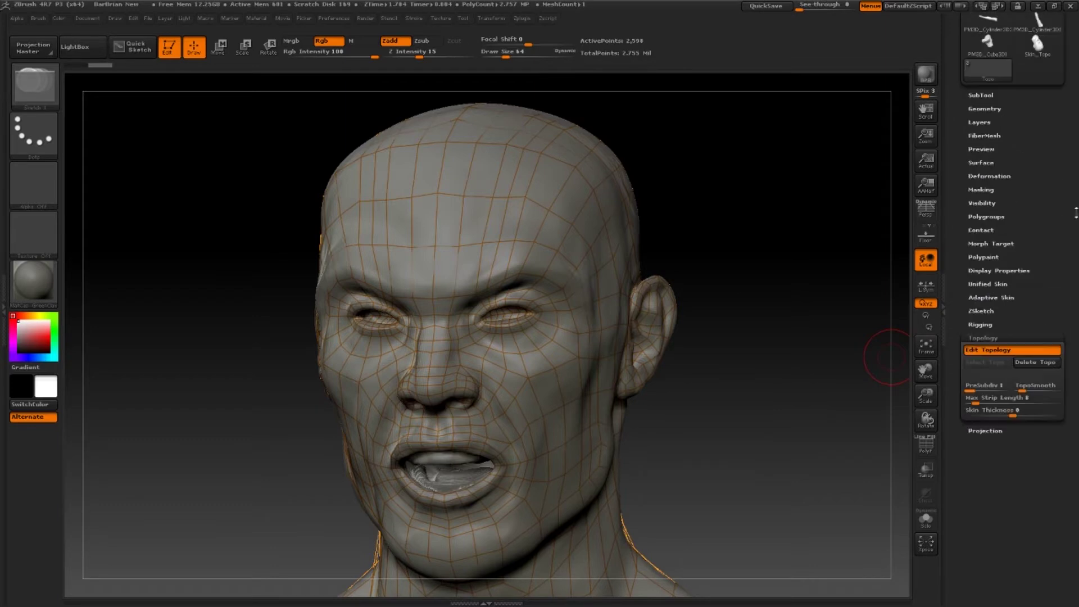
# - Preview the hand-drawn topology as a mesh and hide the sculpt subtool so only the preview is shown
pyautogui.press('a')
pyautogui.click(990, 95)
pyautogui.click(1054, 106)
pyautogui.moveTo(714, 264)
pyautogui.mouseDown()
pyautogui.moveTo(765, 263)
pyautogui.moveTo(724, 264)
pyautogui.mouseUp()
# - Show the polyframe and set the preview mesh to subdivision level 1, examining the head and shoulders
pyautogui.click(977, 490)
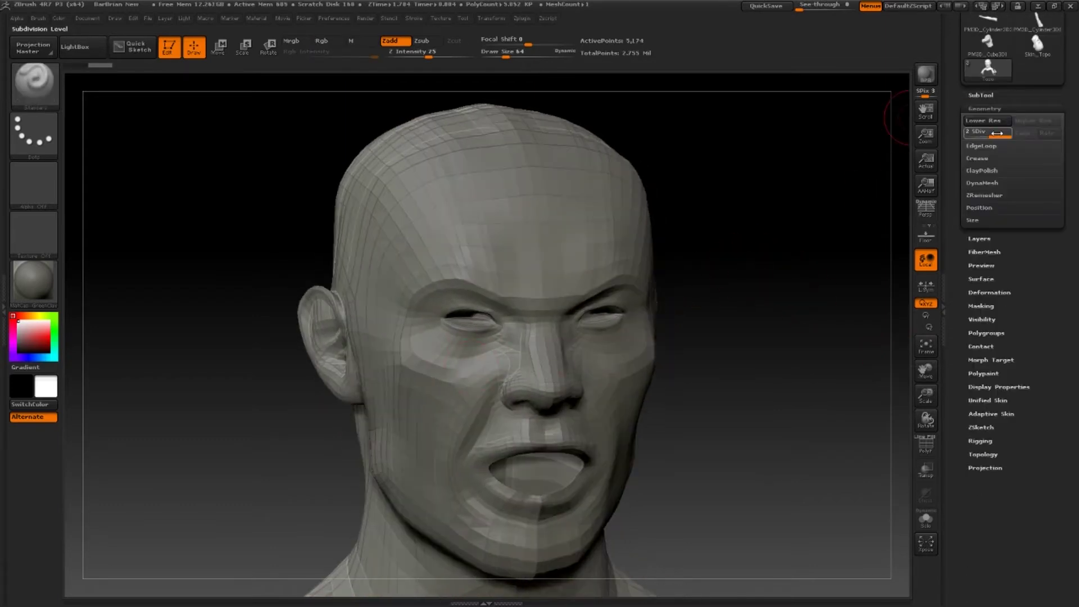
pyautogui.hotkey('shift', 'f')
pyautogui.moveTo(963, 136); pyautogui.dragTo(959, 136)
pyautogui.moveTo(781, 221)
pyautogui.mouseDown()
pyautogui.moveTo(810, 222)
pyautogui.moveTo(749, 229)
pyautogui.moveTo(773, 236)
pyautogui.mouseUp()
pyautogui.keyDown('alt'); pyautogui.moveTo(783, 344); pyautogui.dragTo(708, 191); pyautogui.keyUp('alt')
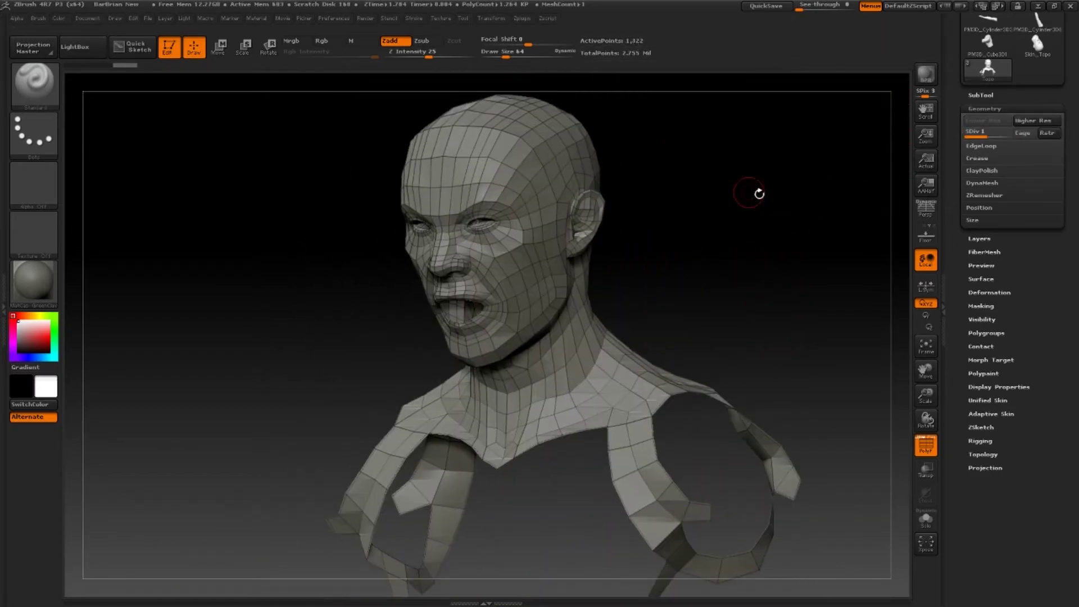
# - Set the preview mesh's subdivision level to 2 and examine the head from the front
pyautogui.click(999, 135)
pyautogui.moveTo(778, 188); pyautogui.dragTo(837, 208)
pyautogui.keyDown('alt'); pyautogui.moveTo(685, 138); pyautogui.dragTo(818, 331); pyautogui.keyUp('alt')
# - Make the sculpt subtool visible again and project its detail onto the preview mesh with ProjectAll
pyautogui.click(980, 95)
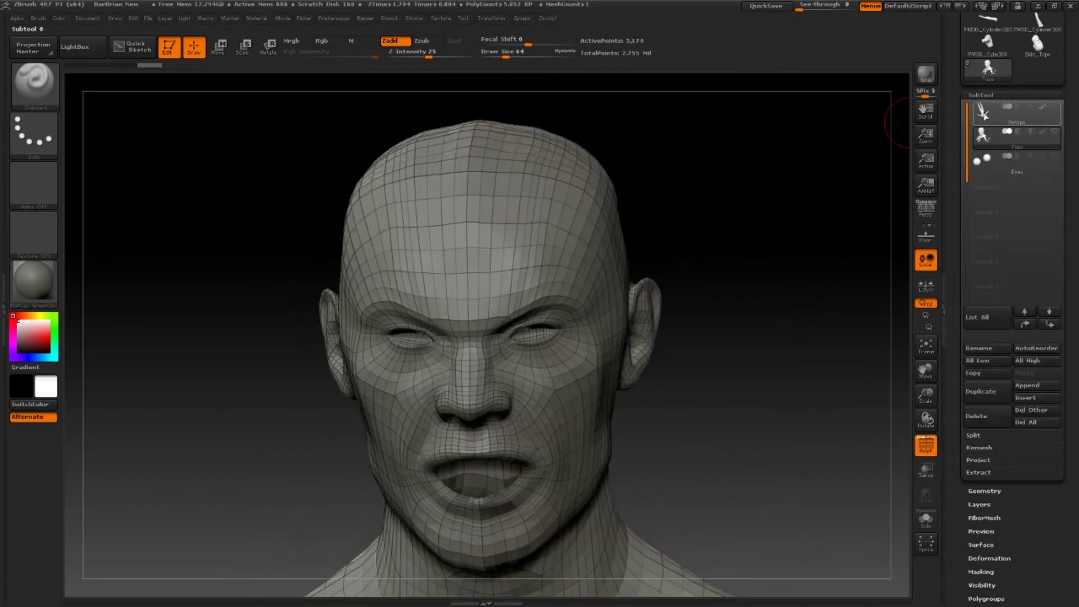
pyautogui.click(1054, 107)
pyautogui.click(978, 460)
pyautogui.click(981, 484)
pyautogui.click(755, 562)
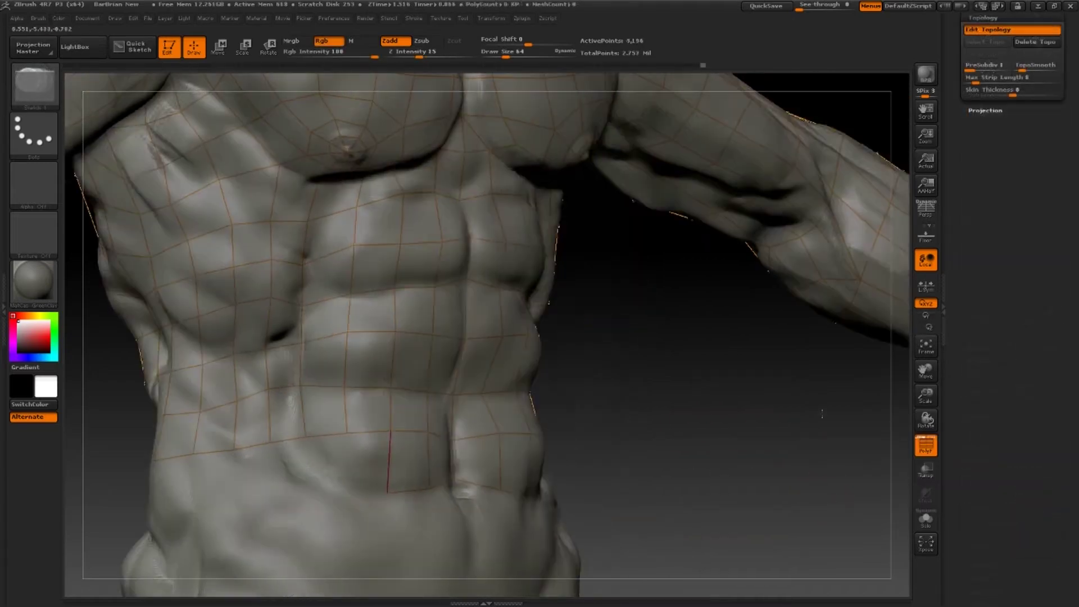
# - Draw a row of topology quads across the lower abdomen, connecting new points to the existing edges above
pyautogui.moveTo(822, 413); pyautogui.dragTo(843, 415)
pyautogui.click(340, 484)
pyautogui.click(348, 434)
pyautogui.click(307, 477)
pyautogui.click(305, 436)
pyautogui.click(279, 480)
pyautogui.click(263, 436)
# - Extend the lower-abdomen row of topology quads to the side of the waist
pyautogui.moveTo(676, 489); pyautogui.dragTo(686, 334)
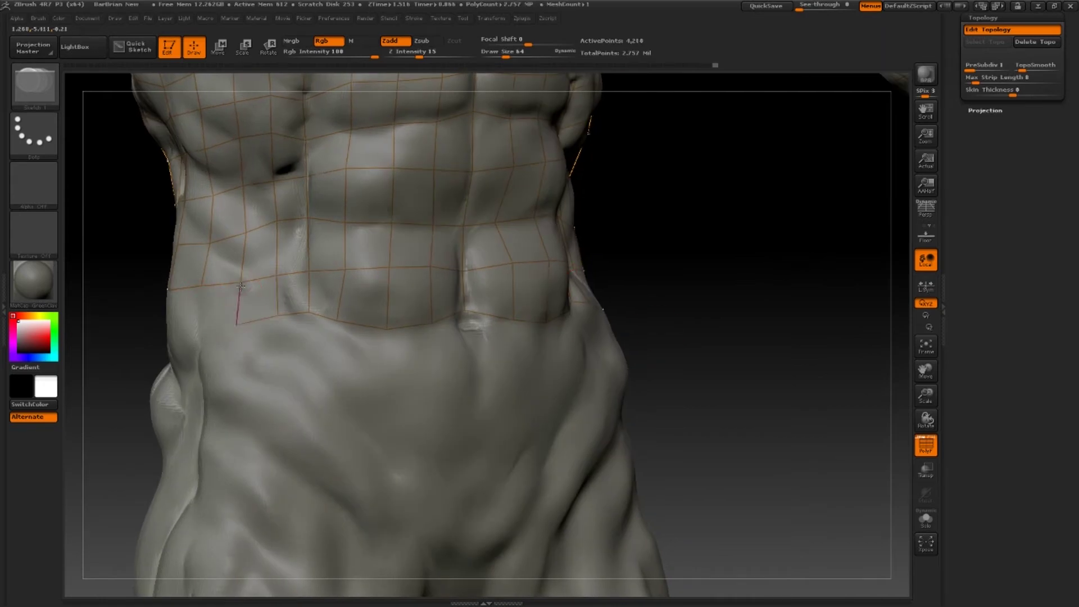
pyautogui.click(241, 285)
pyautogui.moveTo(152, 329); pyautogui.dragTo(214, 329)
pyautogui.click(200, 327)
pyautogui.click(202, 285)
# - Continue the row of topology quads around the hip and onto the lower back
pyautogui.moveTo(601, 376); pyautogui.dragTo(632, 375)
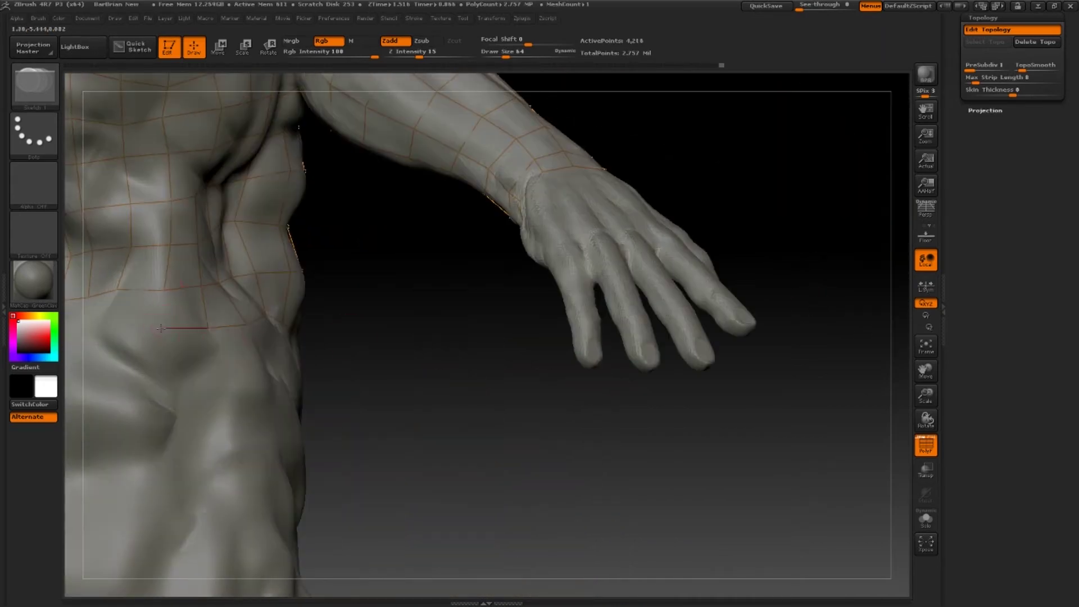
pyautogui.click(116, 290)
pyautogui.keyDown('alt'); pyautogui.moveTo(396, 396); pyautogui.dragTo(354, 332); pyautogui.keyUp('alt')
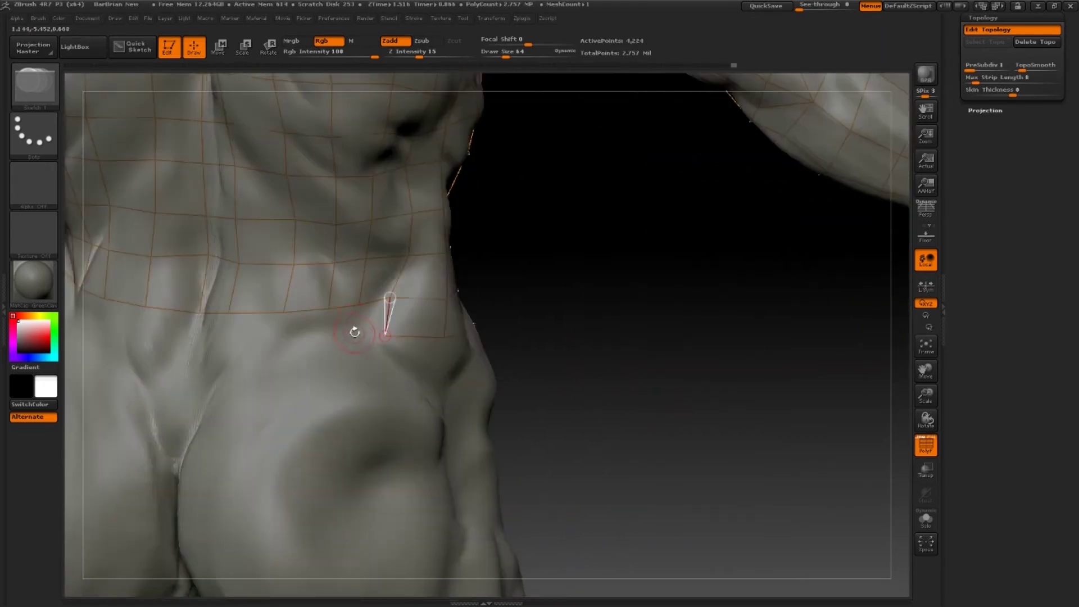
pyautogui.click(306, 339)
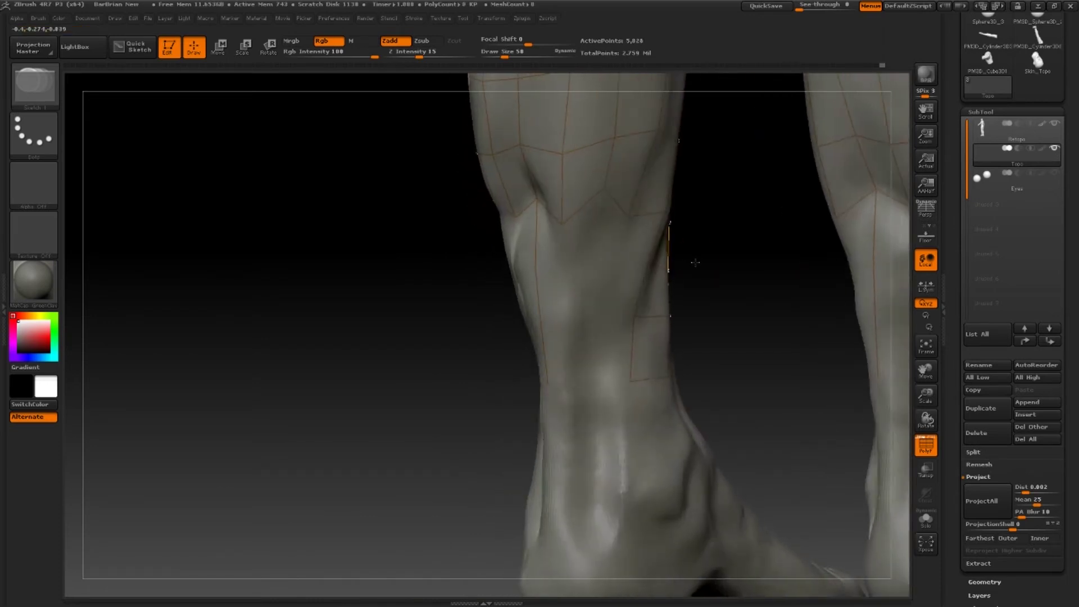
# - Extend the topology down around the lower leg toward the ankle, repositioning points to keep the quads even
pyautogui.moveTo(541, 198); pyautogui.dragTo(547, 266)
pyautogui.press('q')
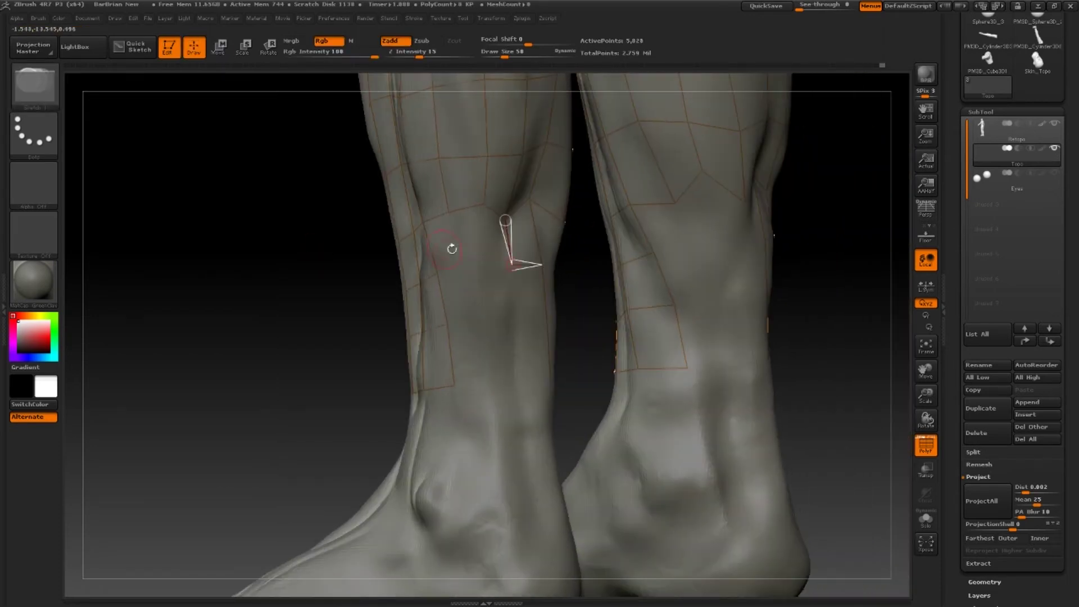
pyautogui.press('w')
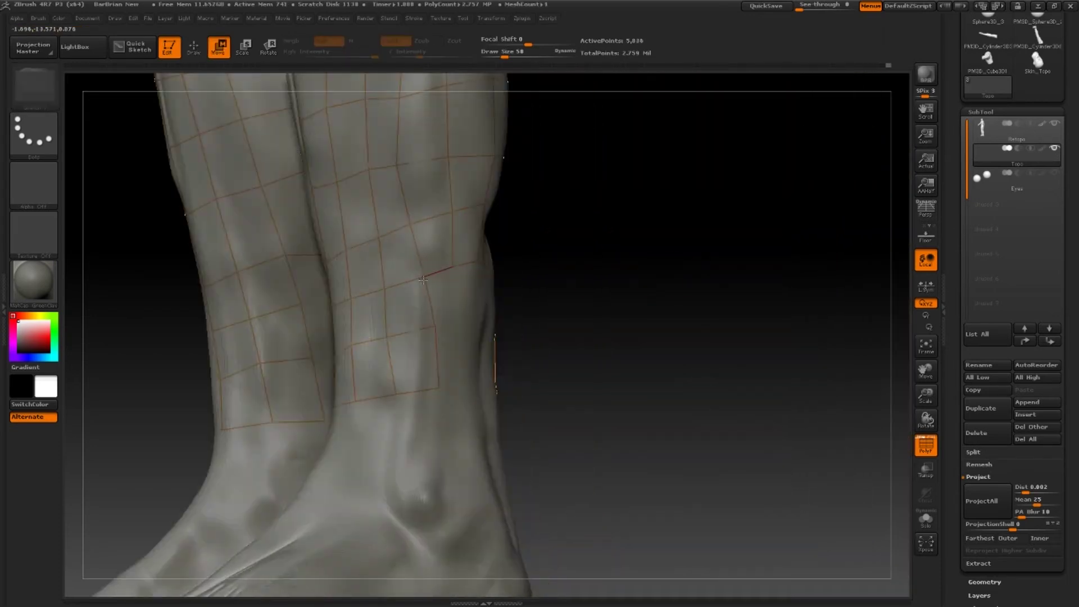
pyautogui.moveTo(417, 388); pyautogui.dragTo(351, 397)
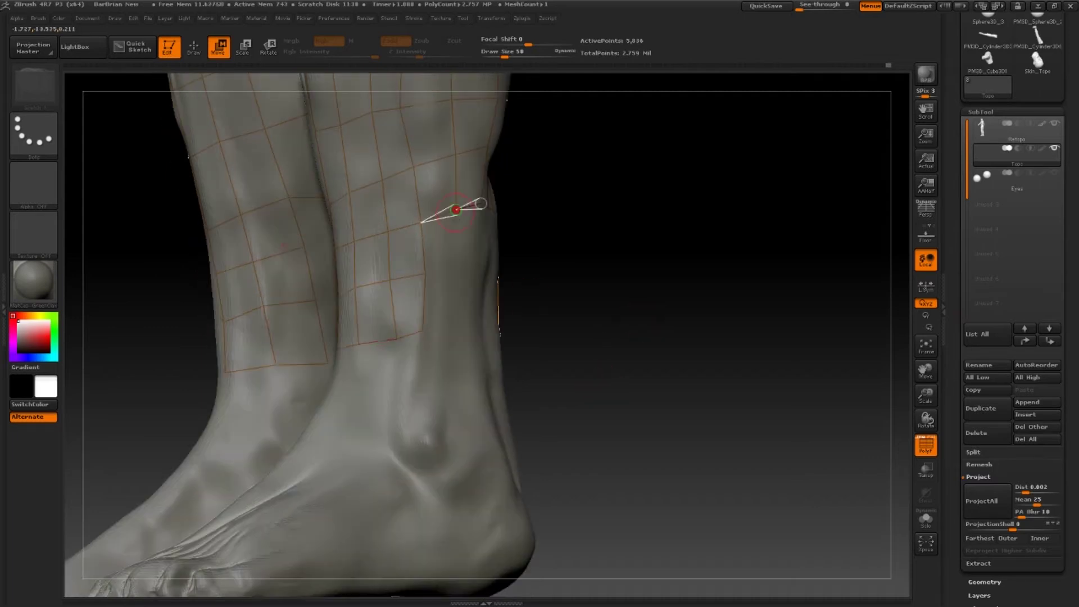
pyautogui.press('q')
pyautogui.press('w')
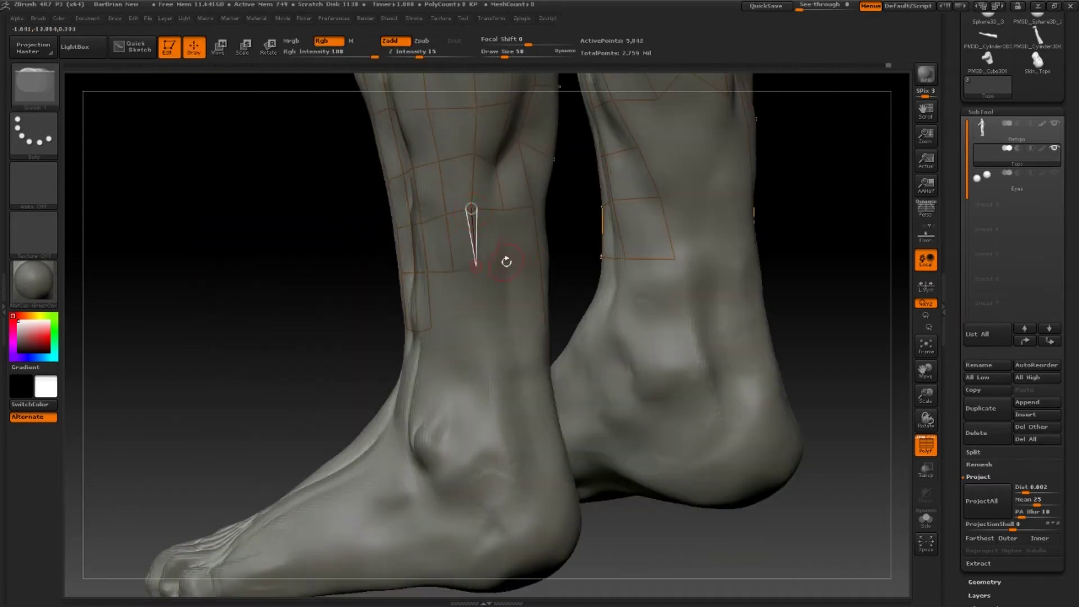
pyautogui.moveTo(504, 211); pyautogui.dragTo(521, 261)
pyautogui.moveTo(348, 281); pyautogui.dragTo(217, 284)
pyautogui.press('q')
pyautogui.press('w')
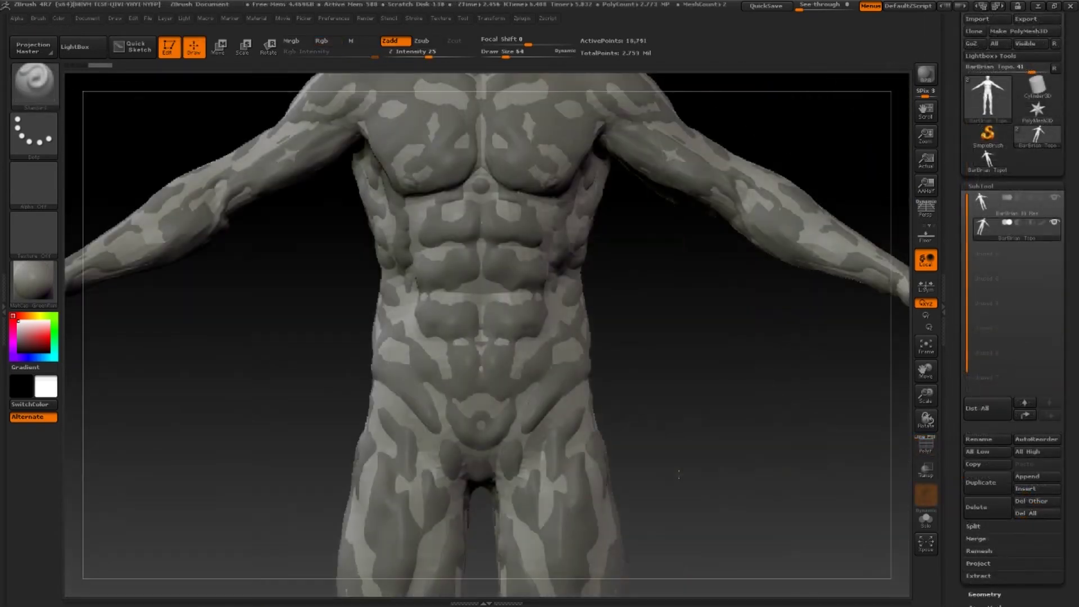
# - Hide the BarBrian Hi Res subtool and show the polyframe on the BarBrian Topo mesh
pyautogui.keyDown('alt'); pyautogui.moveTo(679, 474); pyautogui.dragTo(677, 572); pyautogui.keyUp('alt')
pyautogui.keyDown('alt'); pyautogui.moveTo(732, 217); pyautogui.dragTo(727, 400); pyautogui.keyUp('alt')
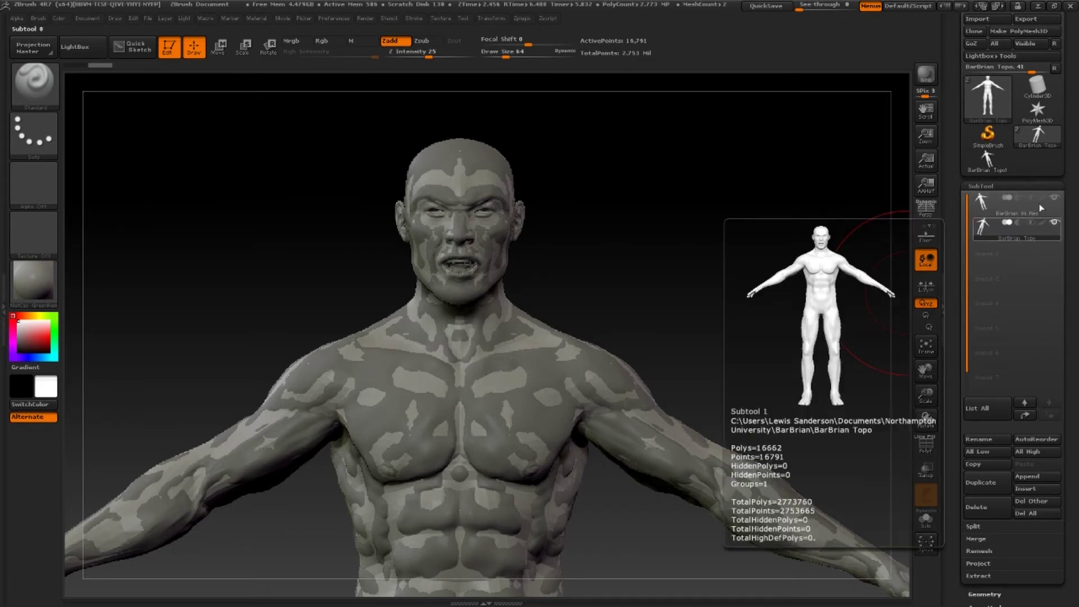
pyautogui.click(1055, 199)
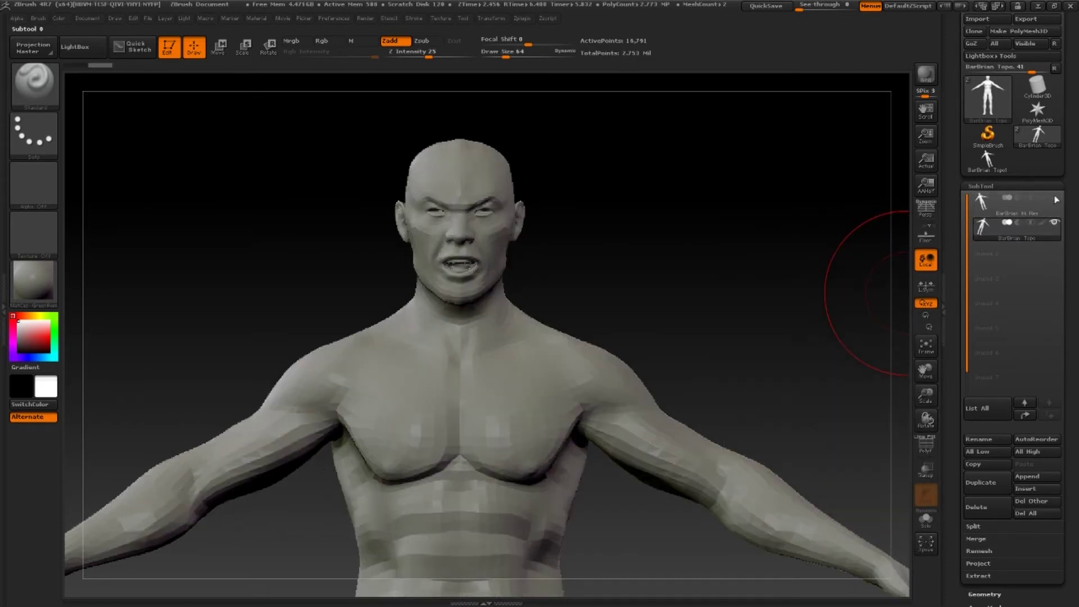
pyautogui.click(926, 446)
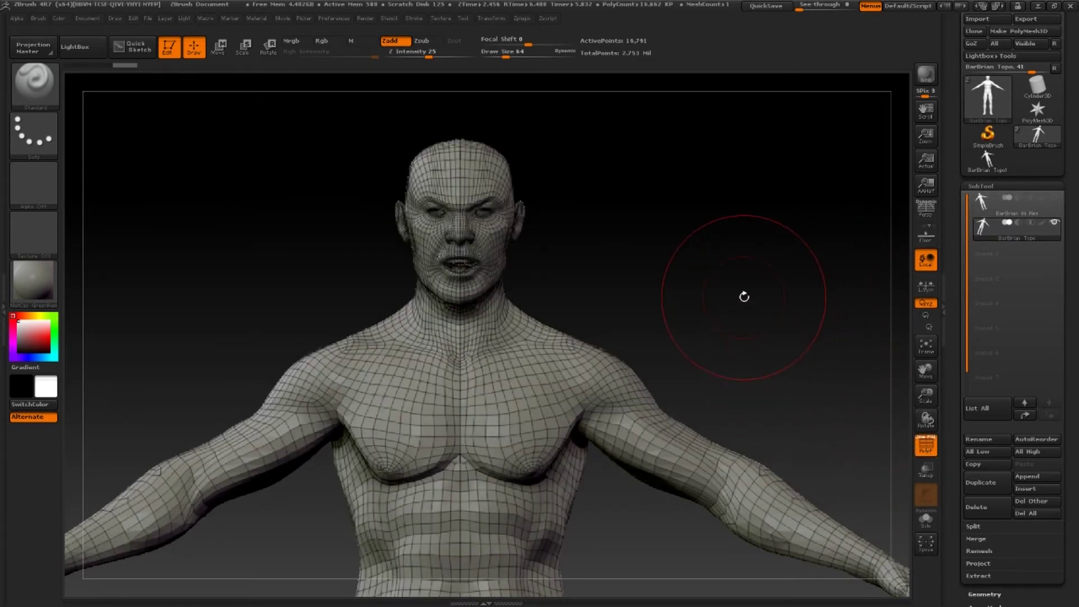
# - Examine the completed topology around the head and torso, ending with the whole figure framed
pyautogui.moveTo(718, 305); pyautogui.dragTo(909, 291)
pyautogui.keyDown('alt'); pyautogui.moveTo(665, 193); pyautogui.dragTo(671, 432); pyautogui.keyUp('alt')
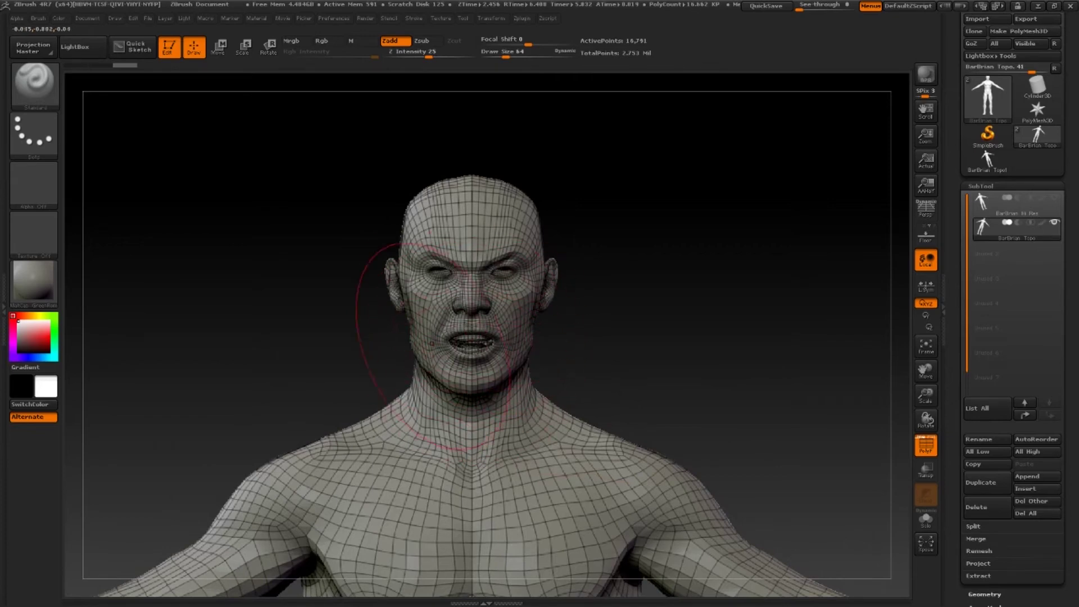
pyautogui.keyDown('alt'); pyautogui.moveTo(713, 335); pyautogui.dragTo(673, 319); pyautogui.keyUp('alt')
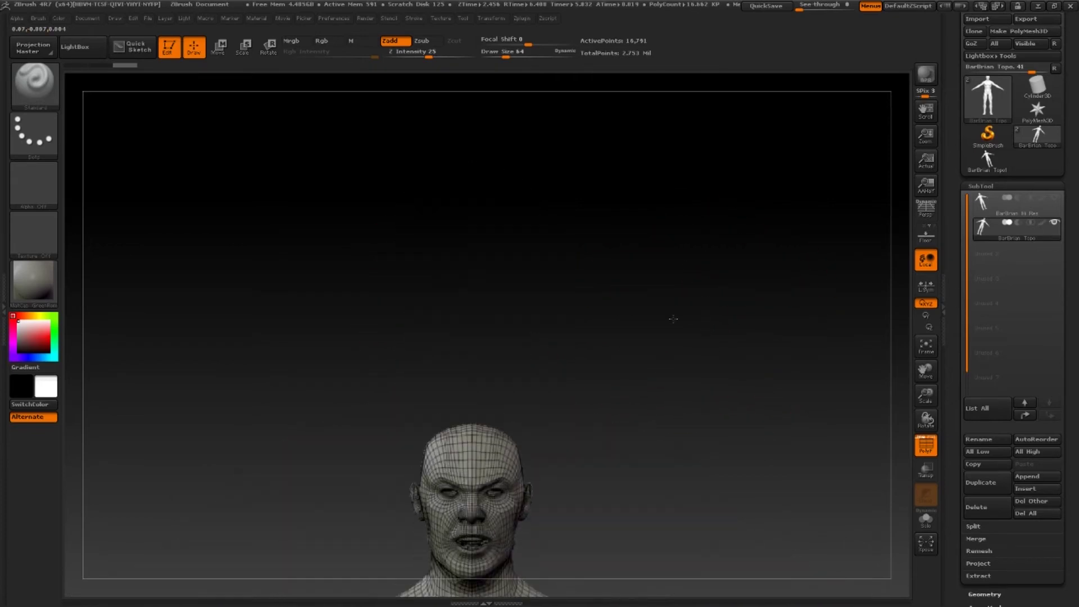
pyautogui.press('f')
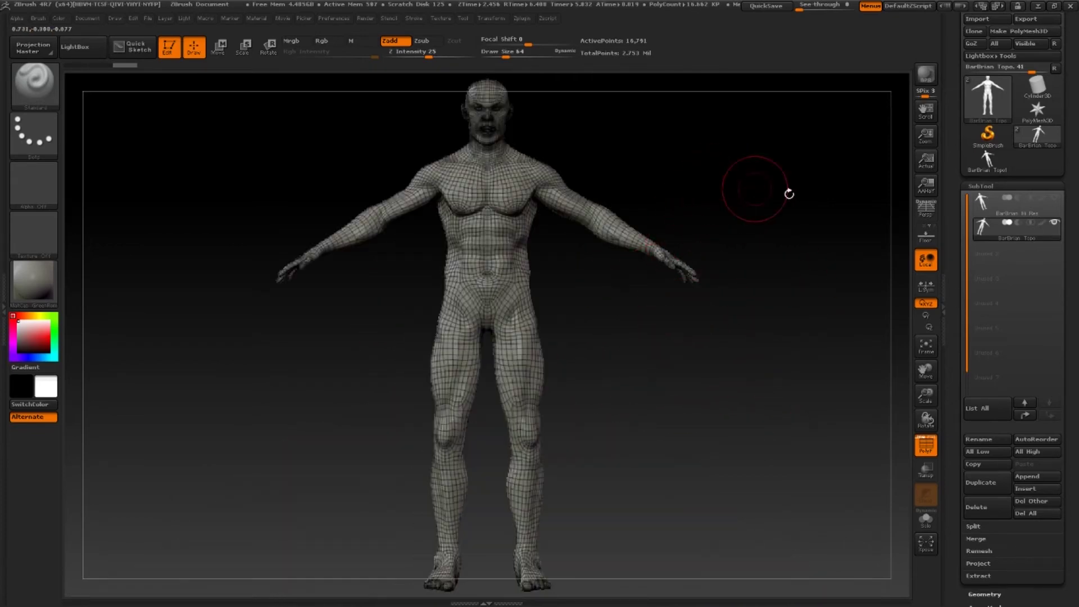
# - Make the BarBrian Hi Res subtool visible and project its detail onto the BarBrian Topo mesh
pyautogui.click(1056, 202)
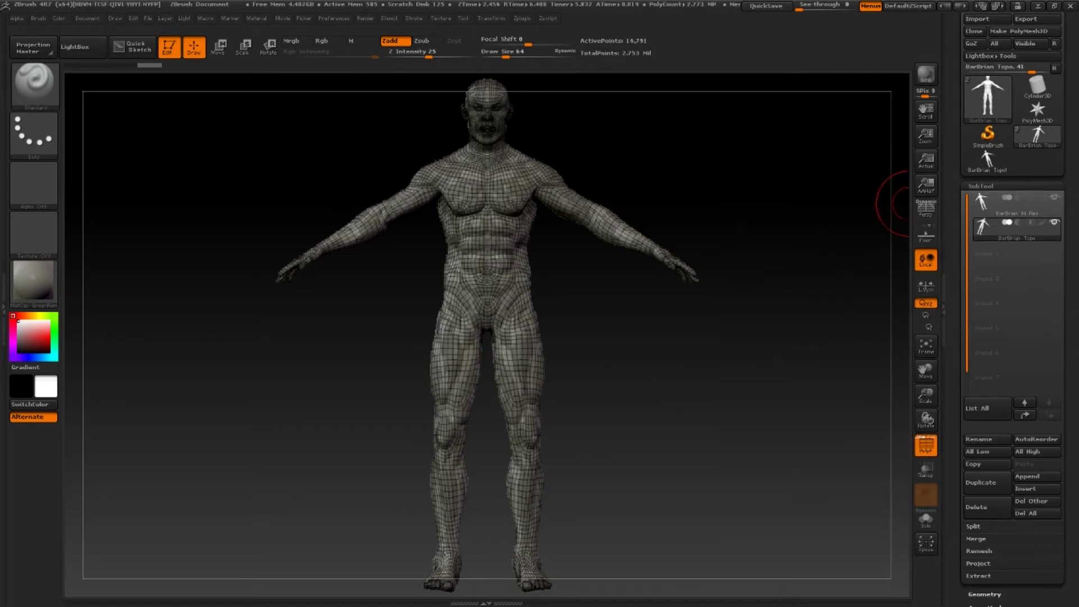
pyautogui.scroll(-5, 1067, 349)
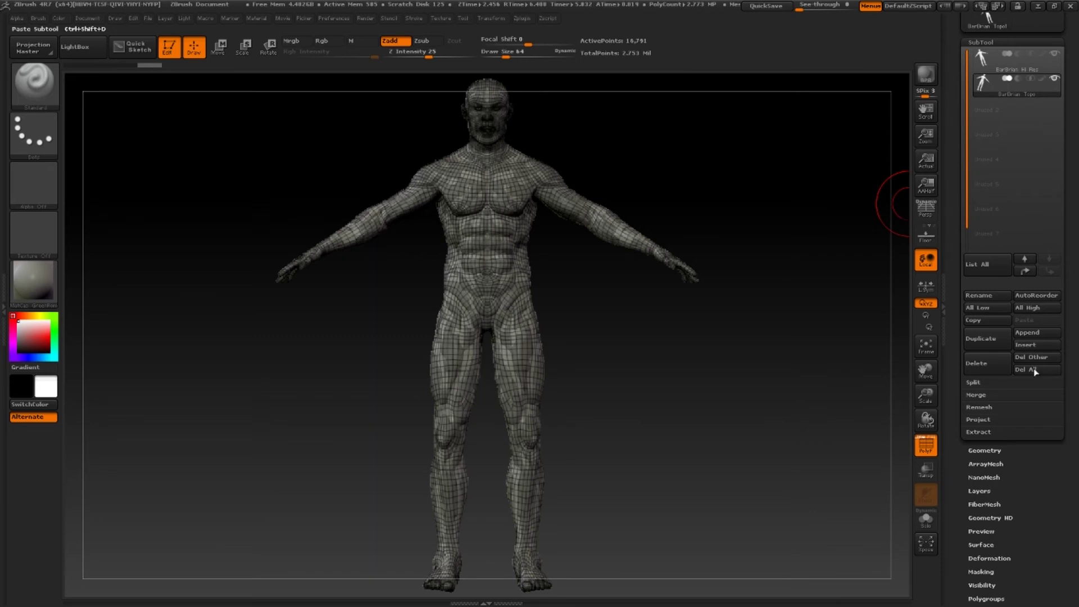
pyautogui.click(979, 420)
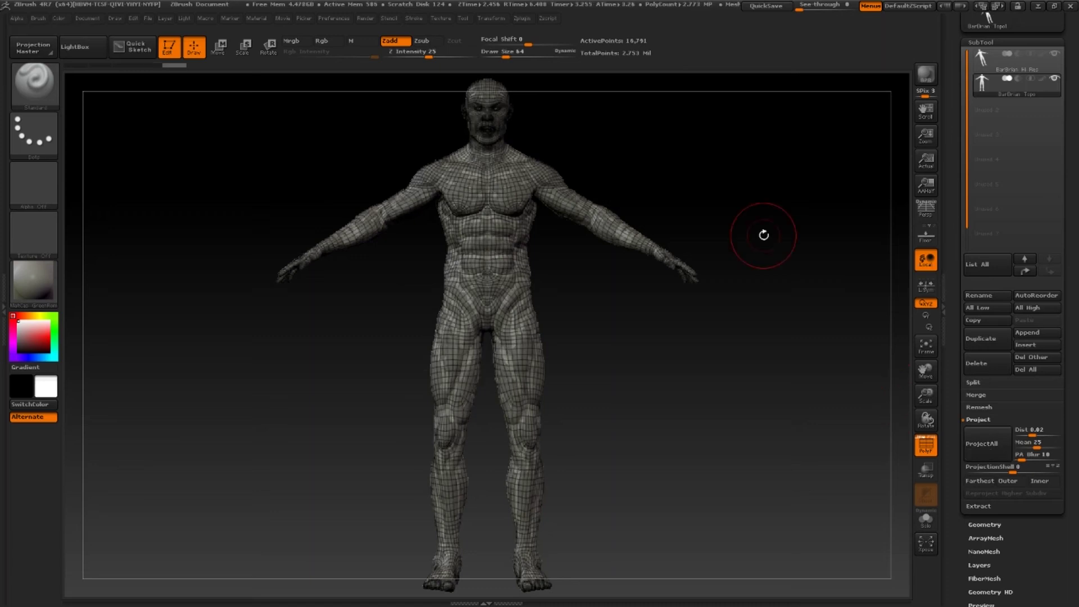
# - Hide the BarBrian Hi Res subtool and examine the projected Topo mesh up close and as a whole figure
pyautogui.click(1054, 54)
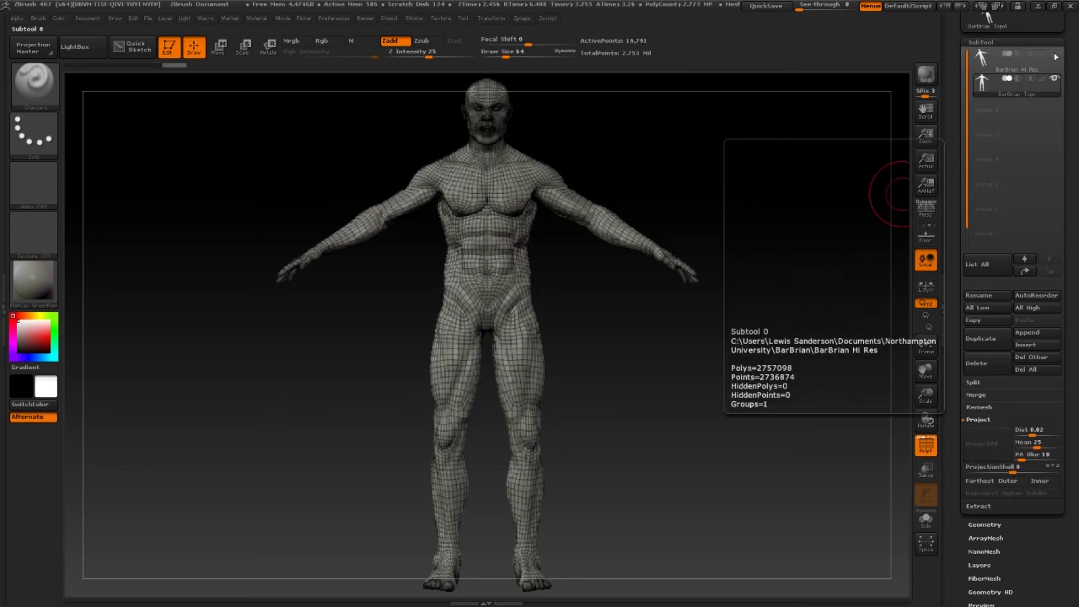
pyautogui.moveTo(668, 165); pyautogui.dragTo(694, 164)
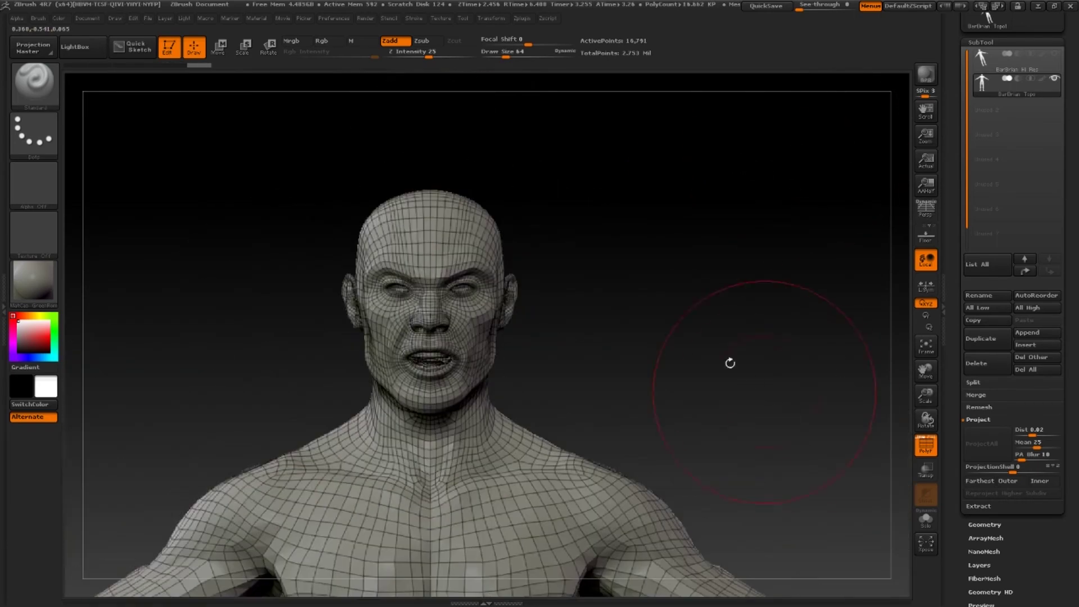
pyautogui.moveTo(730, 363); pyautogui.dragTo(689, 342)
pyautogui.keyDown('alt'); pyautogui.moveTo(711, 389); pyautogui.dragTo(707, 236); pyautogui.keyUp('alt')
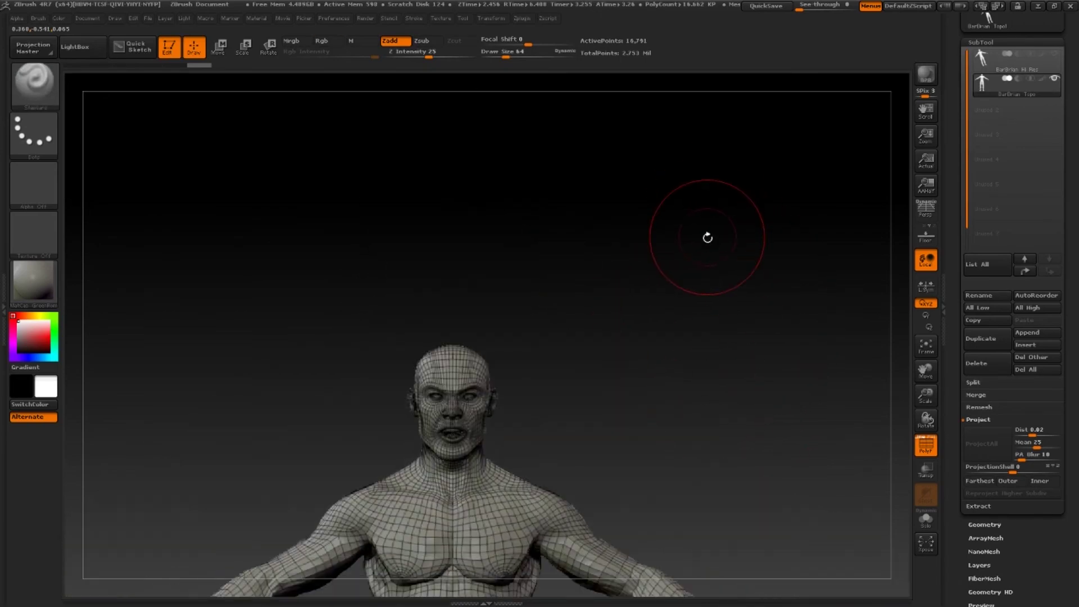
pyautogui.press('f')
pyautogui.moveTo(735, 151)
pyautogui.mouseDown()
pyautogui.moveTo(738, 180)
pyautogui.moveTo(732, 144)
pyautogui.moveTo(732, 162)
pyautogui.mouseUp()
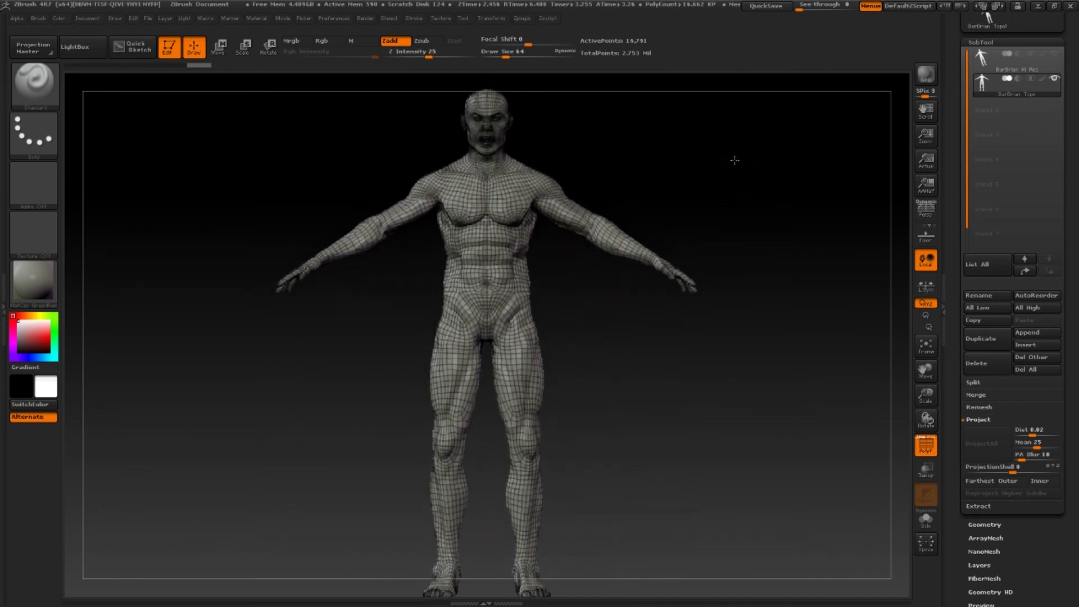